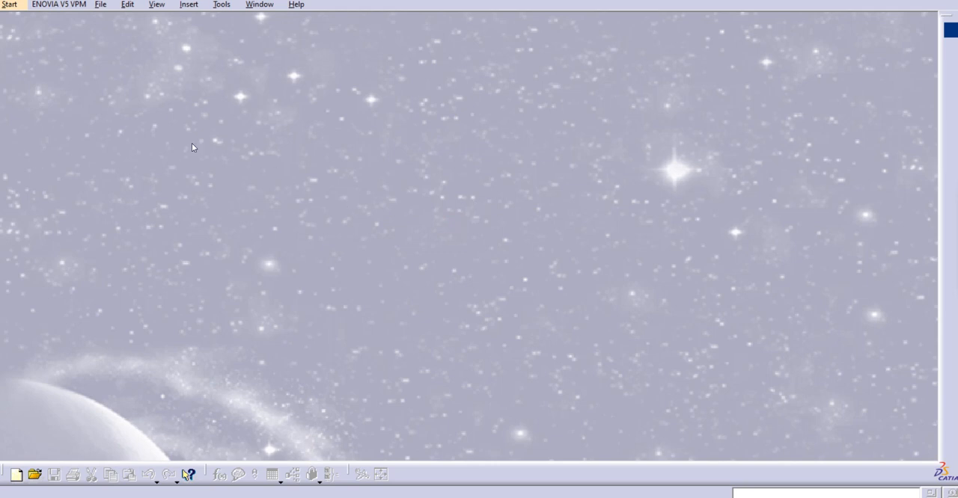
# Create a new part in the Generative Shape Design workbench
pyautogui.click(10, 6)
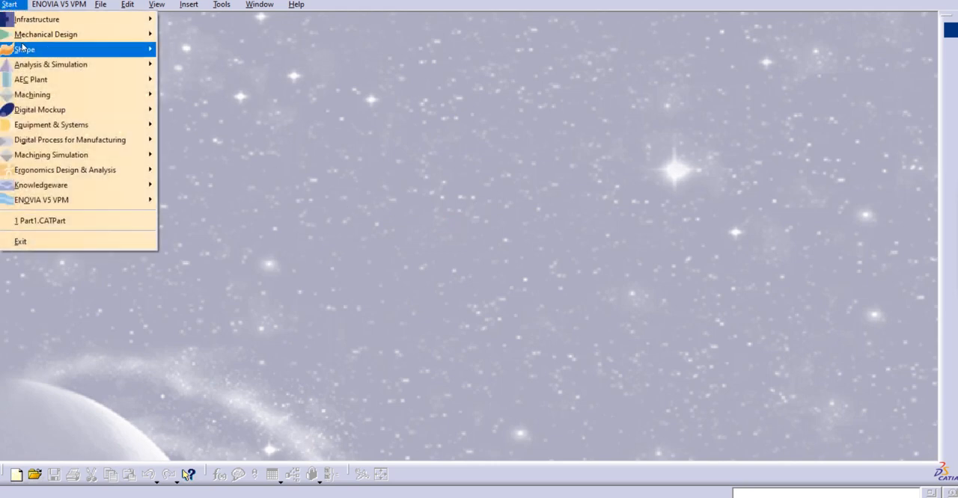
pyautogui.moveTo(24, 51)
pyautogui.click(214, 110)
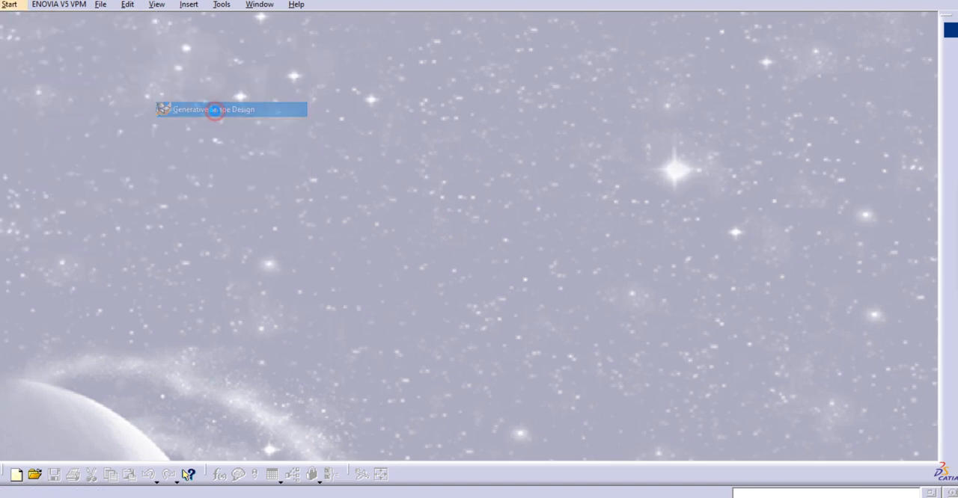
pyautogui.click(857, 443)
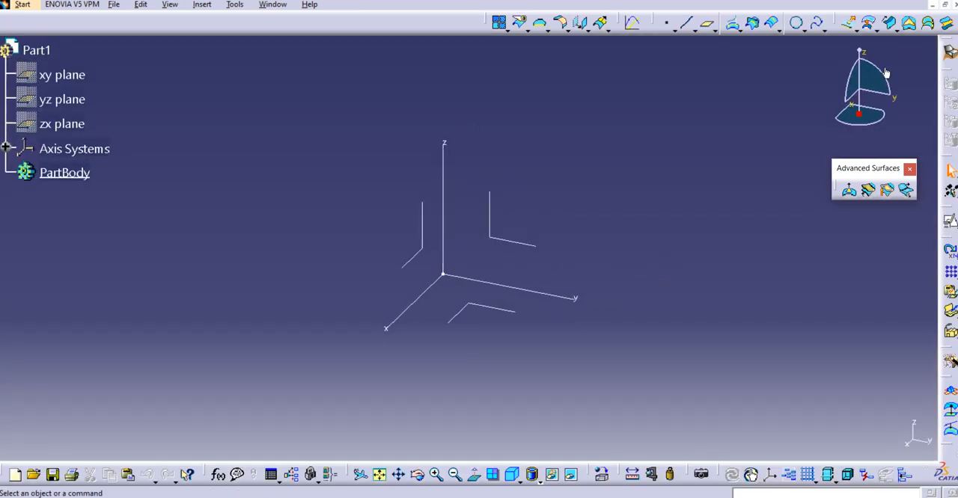
# Start a swept surface with the circle profile type and the Center and two angles subtype
pyautogui.click(889, 23)
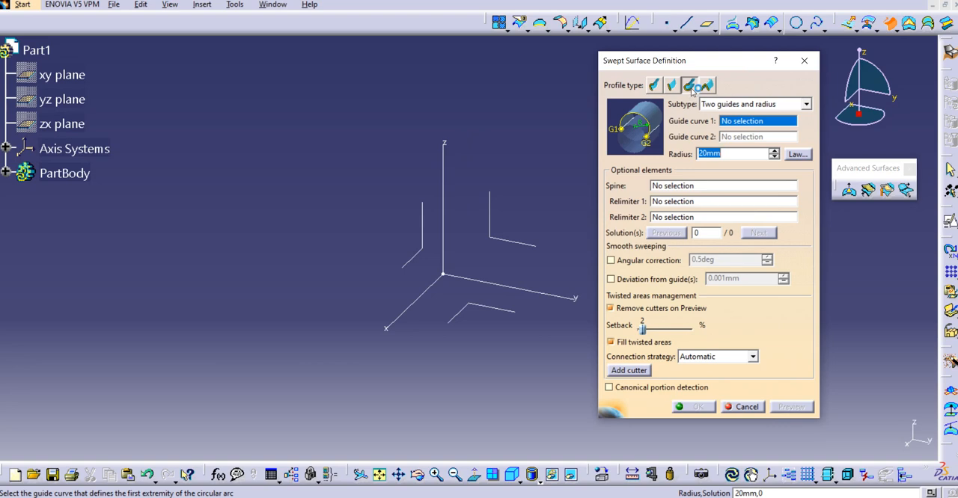
pyautogui.click(806, 106)
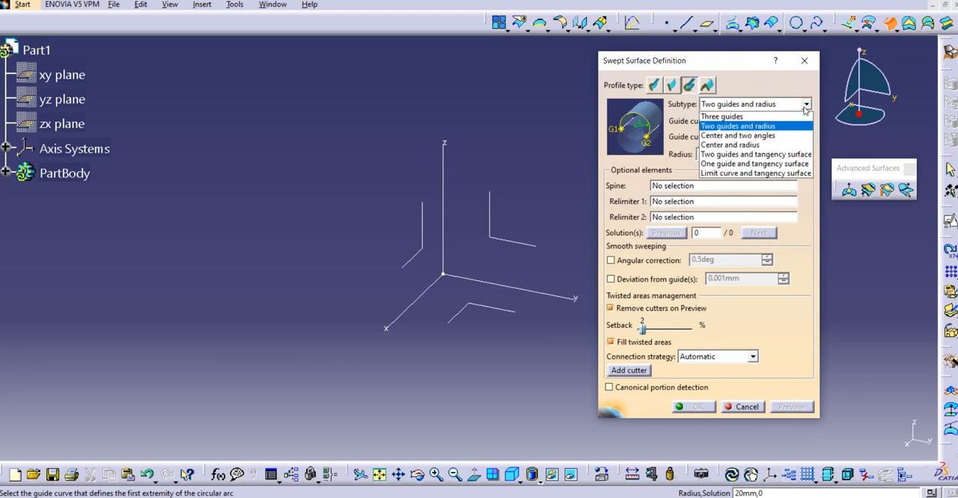
pyautogui.click(732, 137)
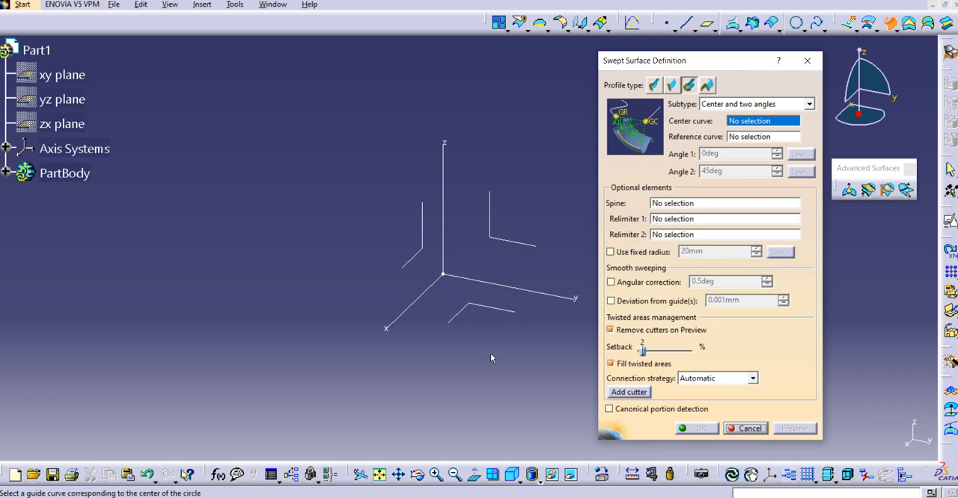
# Examine the center curve, reference curve and relimiter inputs of the swept surface definition and close it without creating a surface
pyautogui.click(745, 137)
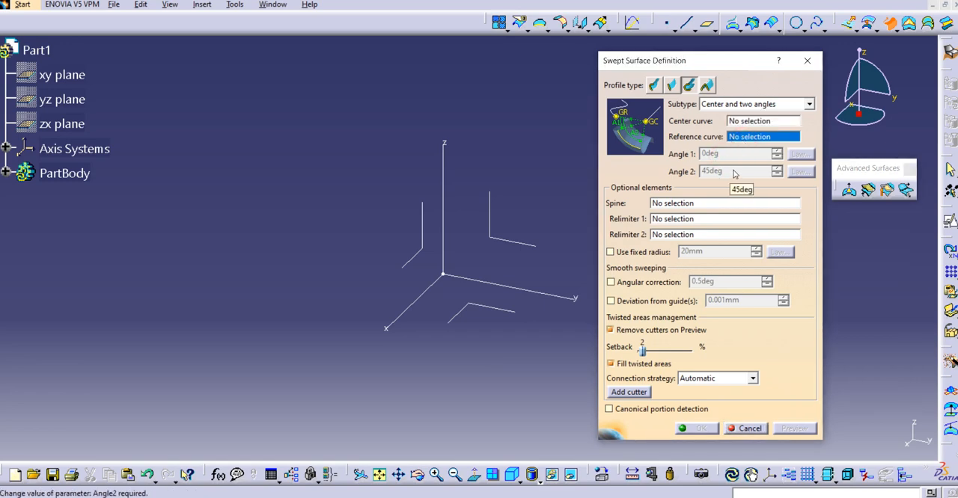
pyautogui.click(677, 220)
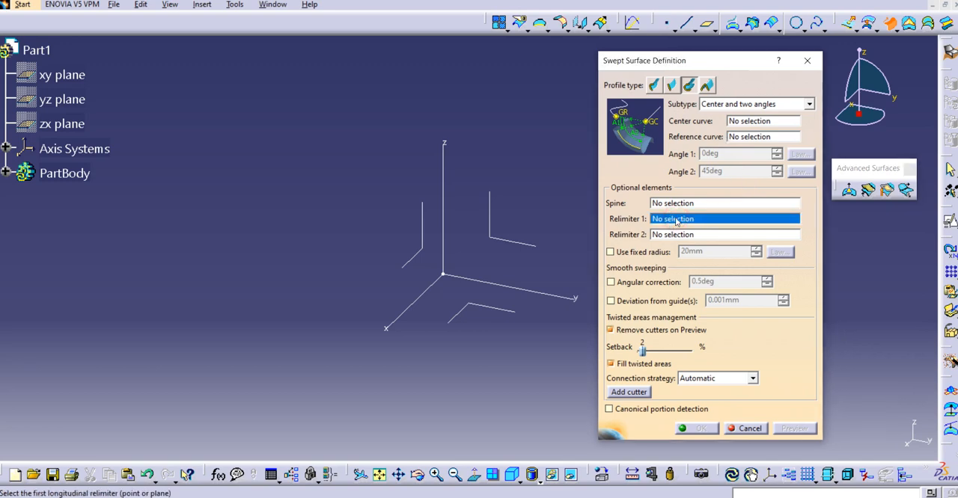
pyautogui.click(679, 234)
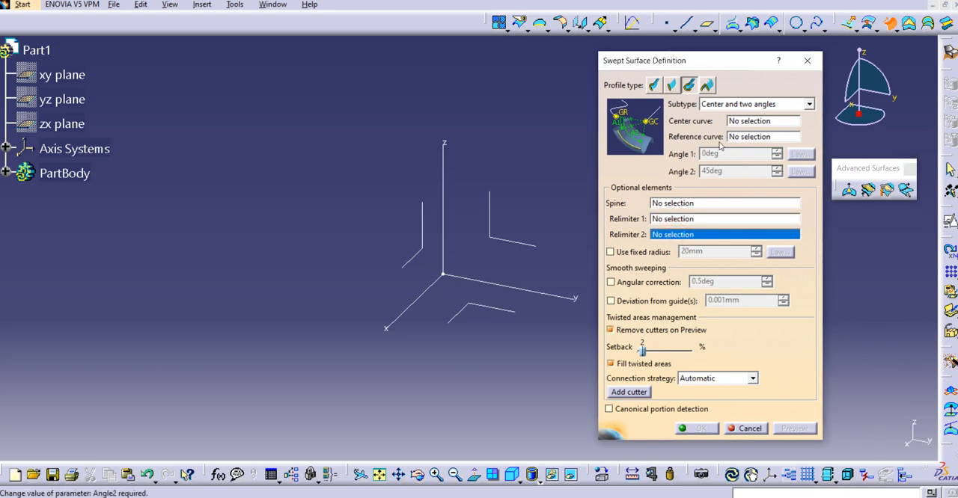
pyautogui.click(758, 123)
pyautogui.click(767, 137)
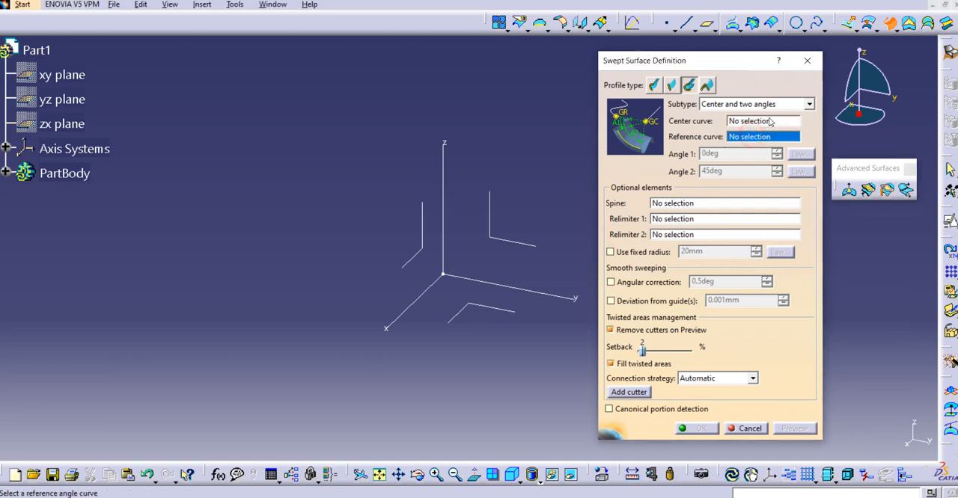
pyautogui.click(810, 60)
# Start a positioned sketch on the XY plane of the absolute axis system with H reversed and the axes swapped
pyautogui.moveTo(580, 181); pyautogui.dragTo(559, 182, button='middle')
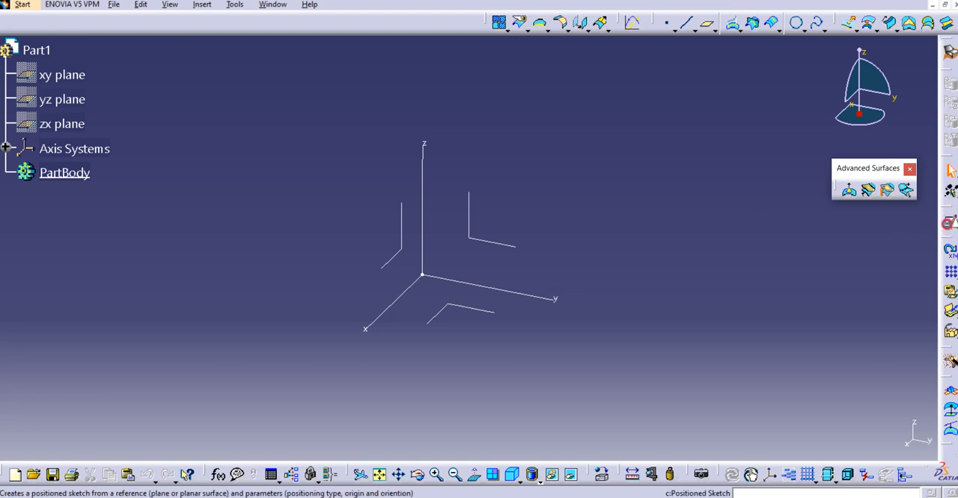
pyautogui.click(949, 222)
pyautogui.moveTo(575, 226); pyautogui.dragTo(556, 221, button='middle')
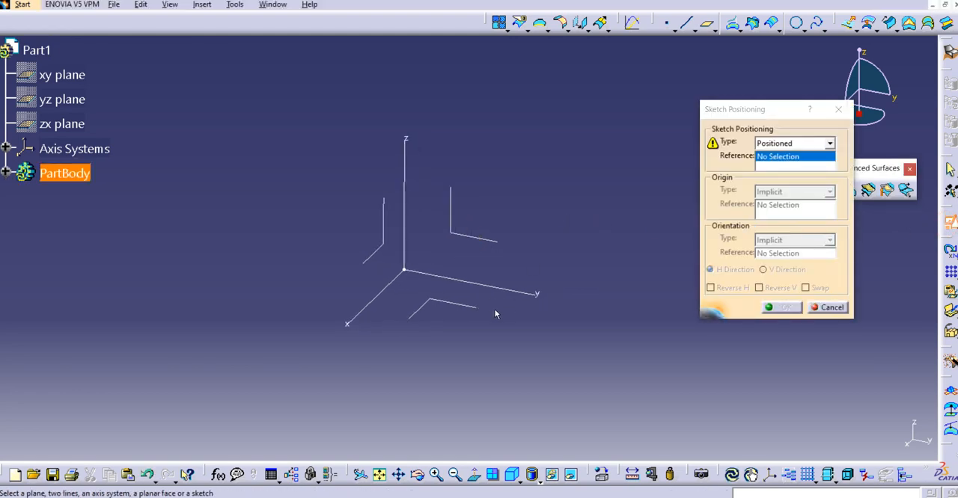
pyautogui.click(455, 305)
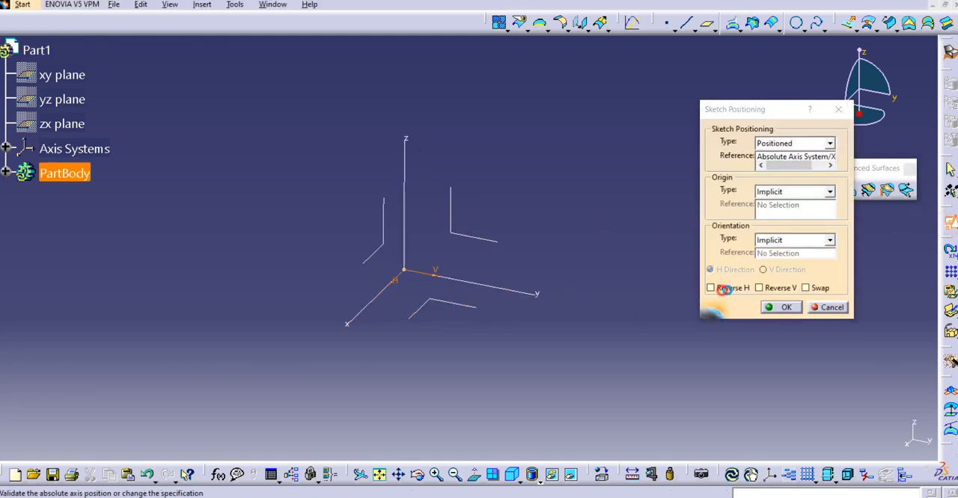
pyautogui.click(710, 287)
pyautogui.click(806, 287)
pyautogui.click(780, 307)
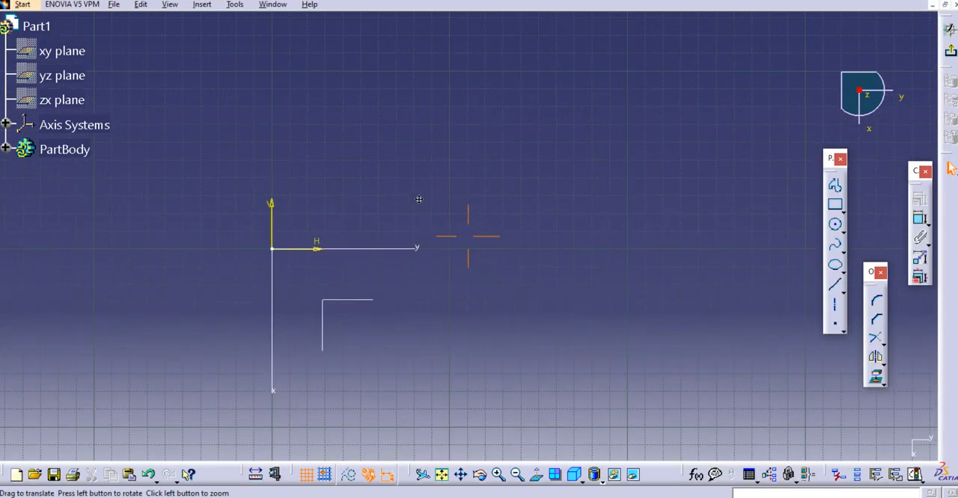
# Draw a straight line from the origin upward along the V axis and exit the sketch
pyautogui.moveTo(419, 199); pyautogui.dragTo(482, 212, button='middle')
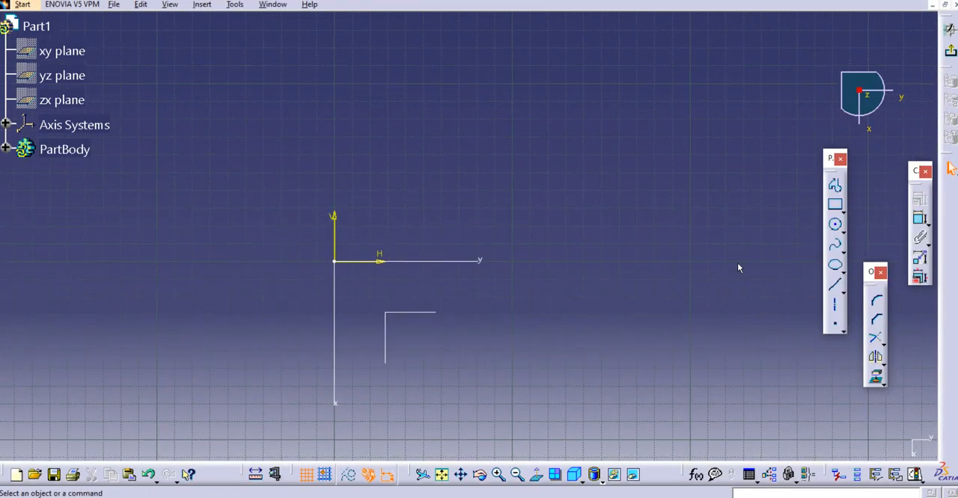
pyautogui.click(835, 285)
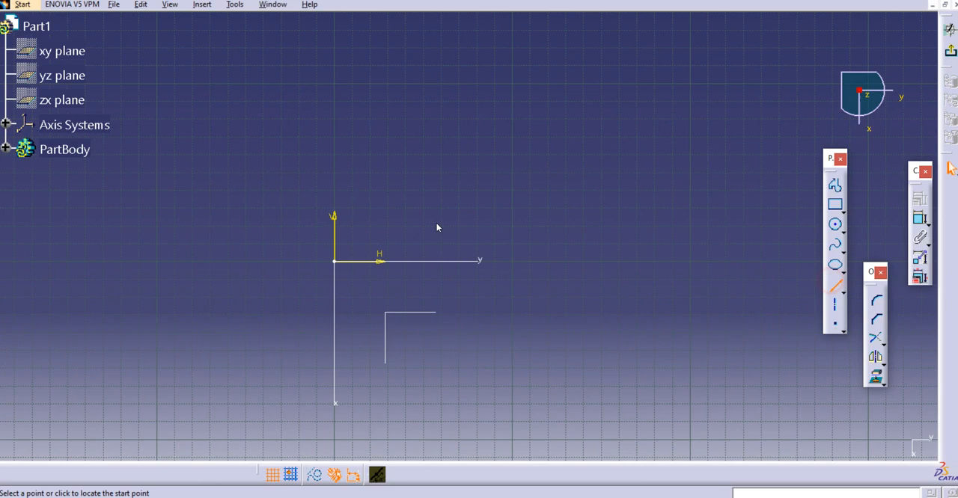
pyautogui.click(336, 261)
pyautogui.moveTo(467, 219); pyautogui.dragTo(457, 268, button='middle')
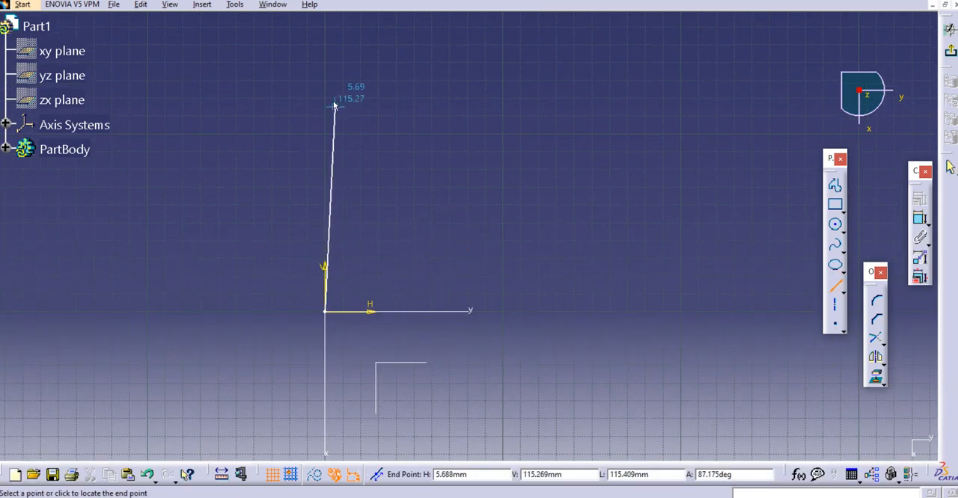
pyautogui.click(326, 88)
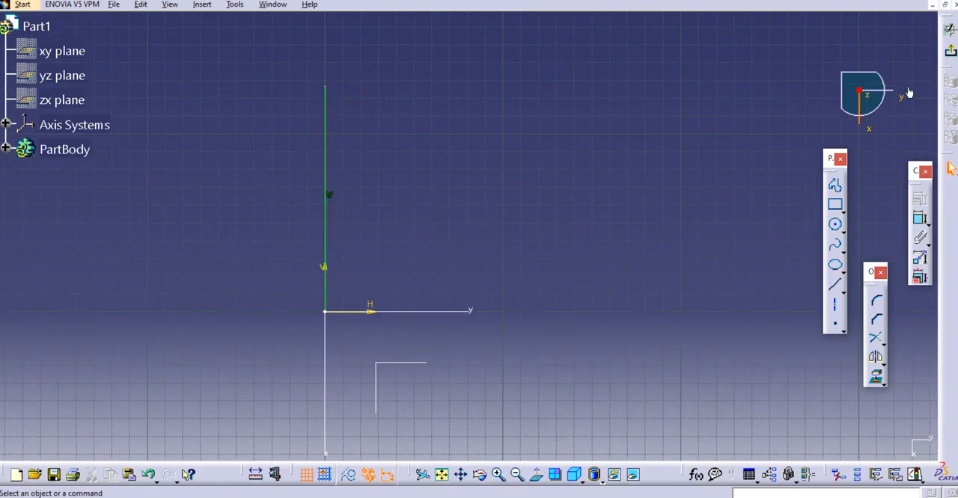
pyautogui.click(949, 50)
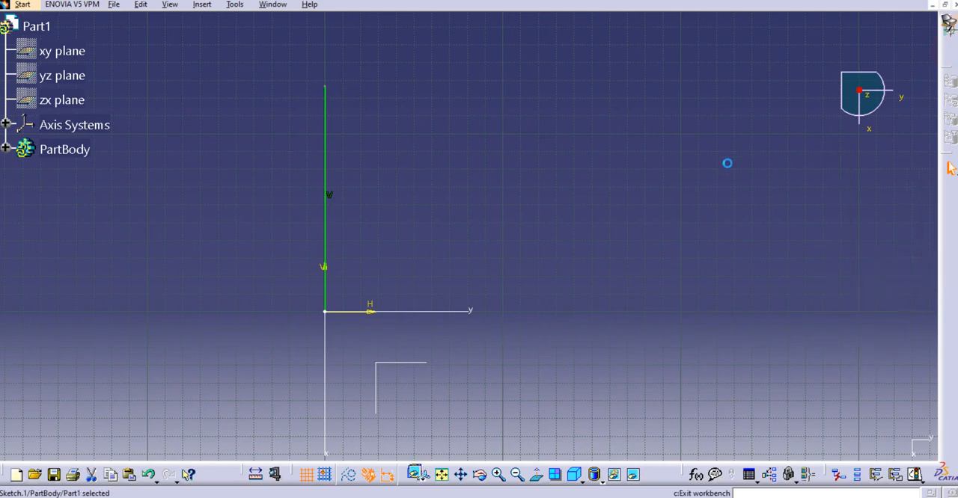
pyautogui.moveTo(609, 197); pyautogui.dragTo(579, 206, button='middle')
pyautogui.click(637, 190)
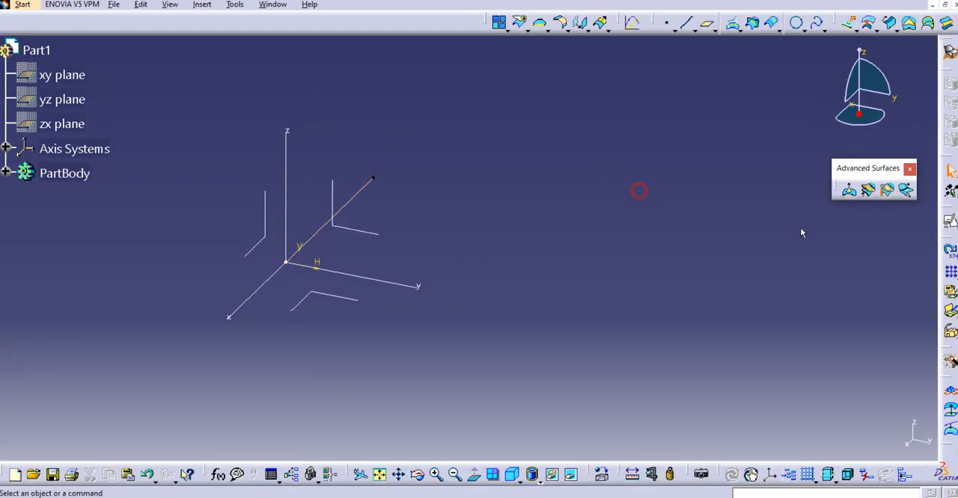
# Start a second positioned sketch on the same XY plane, again with H reversed and the axes swapped
pyautogui.click(950, 223)
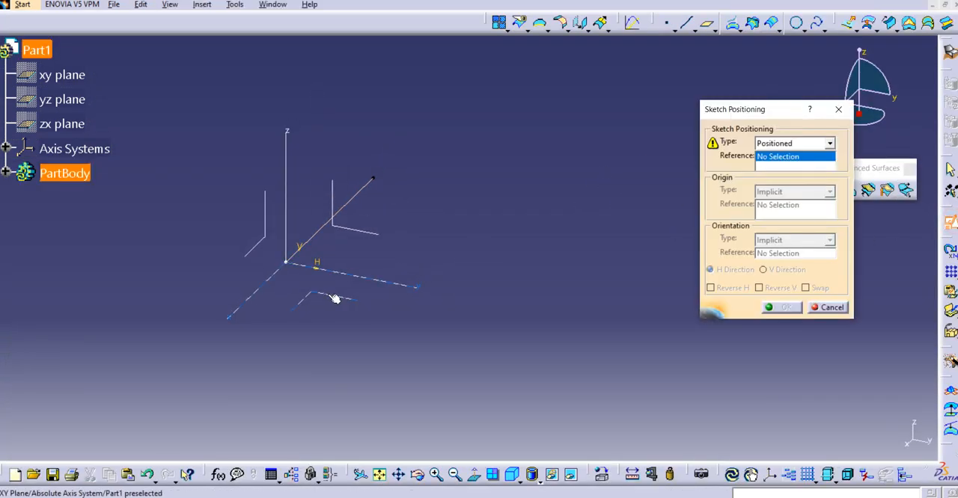
pyautogui.click(379, 277)
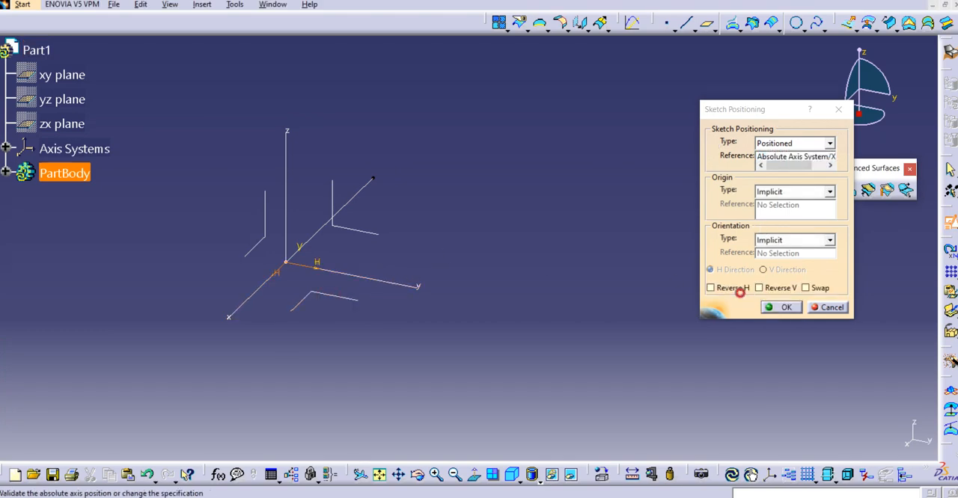
pyautogui.click(738, 289)
pyautogui.click(805, 288)
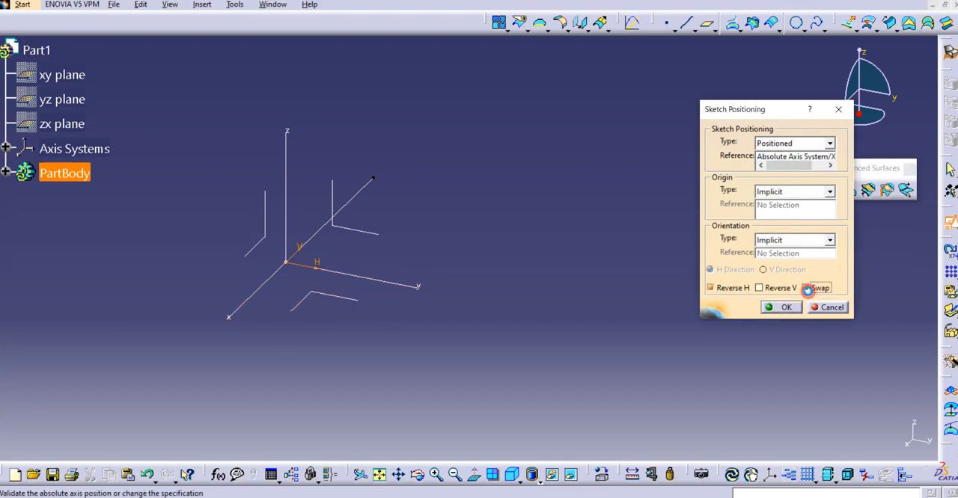
pyautogui.click(783, 307)
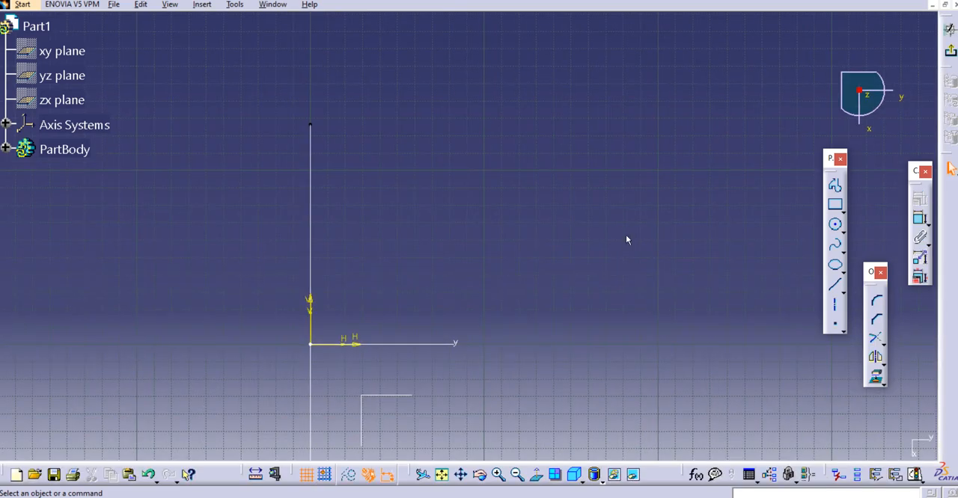
pyautogui.click(835, 287)
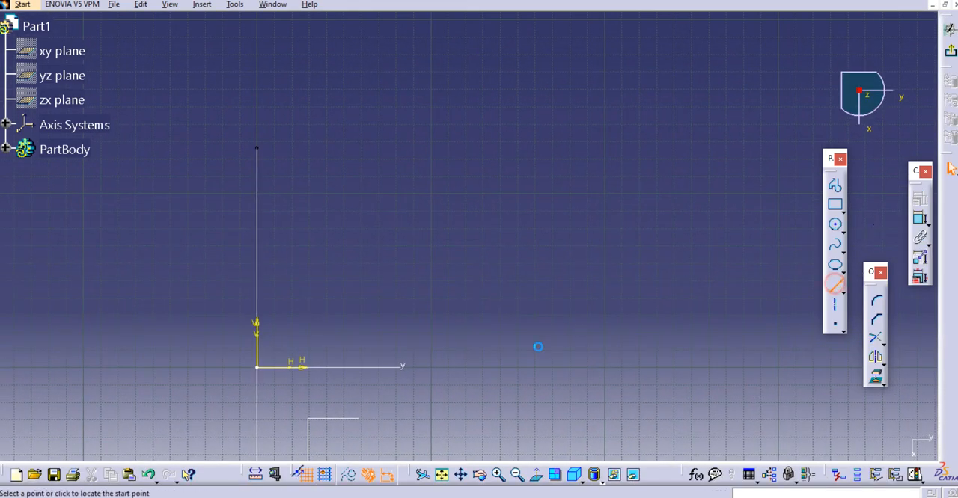
pyautogui.click(551, 355)
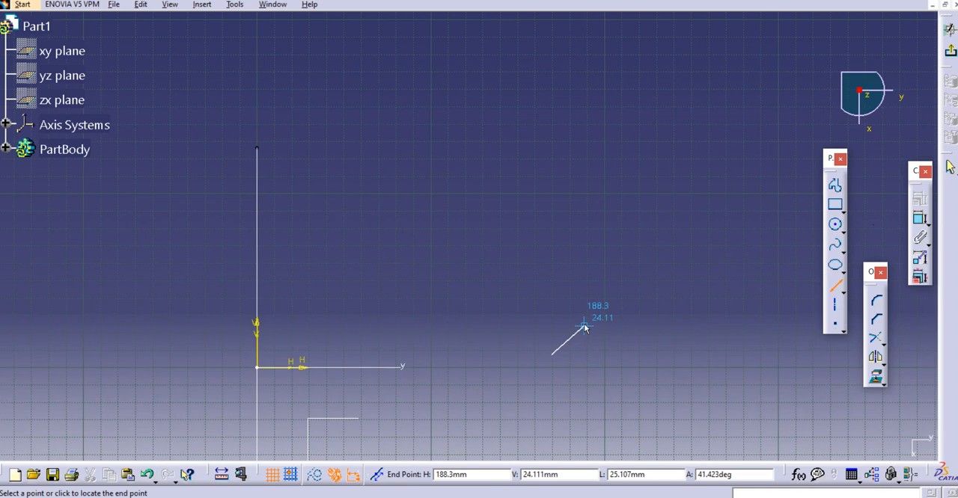
pyautogui.press('Escape')
# Draw a vertical line about 130 mm long, starting on the H axis about 143 mm from the origin, and exit the sketch
pyautogui.click(835, 287)
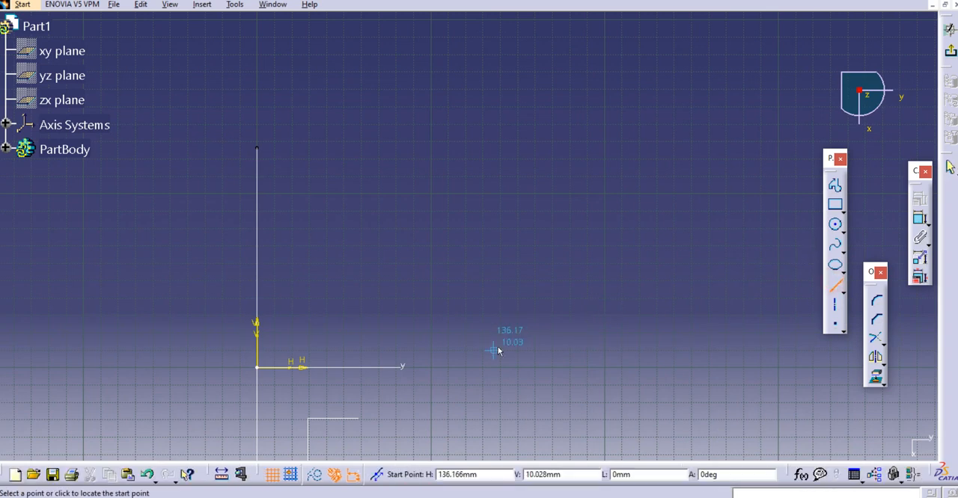
pyautogui.click(505, 369)
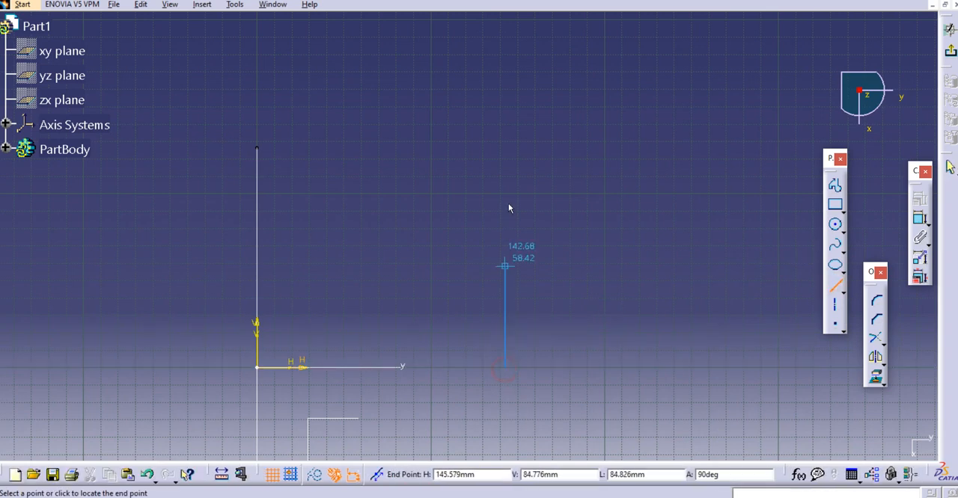
pyautogui.click(505, 141)
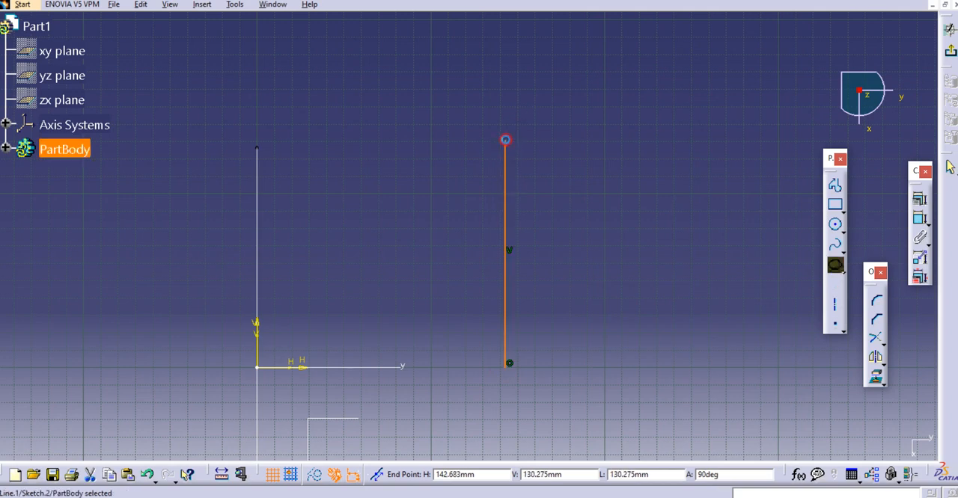
pyautogui.click(949, 33)
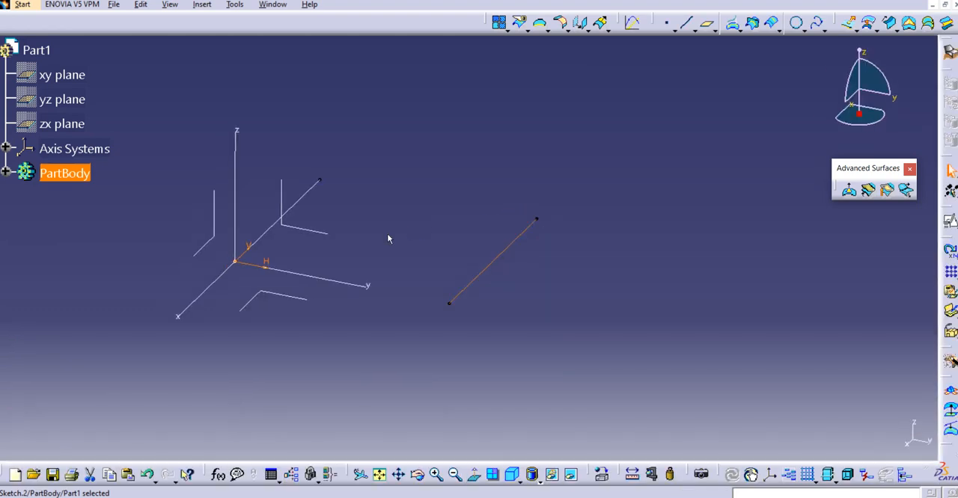
pyautogui.moveTo(388, 239)
pyautogui.mouseDown(button='middle')
pyautogui.moveTo(460, 240)
pyautogui.moveTo(420, 231)
pyautogui.mouseUp(button='middle')
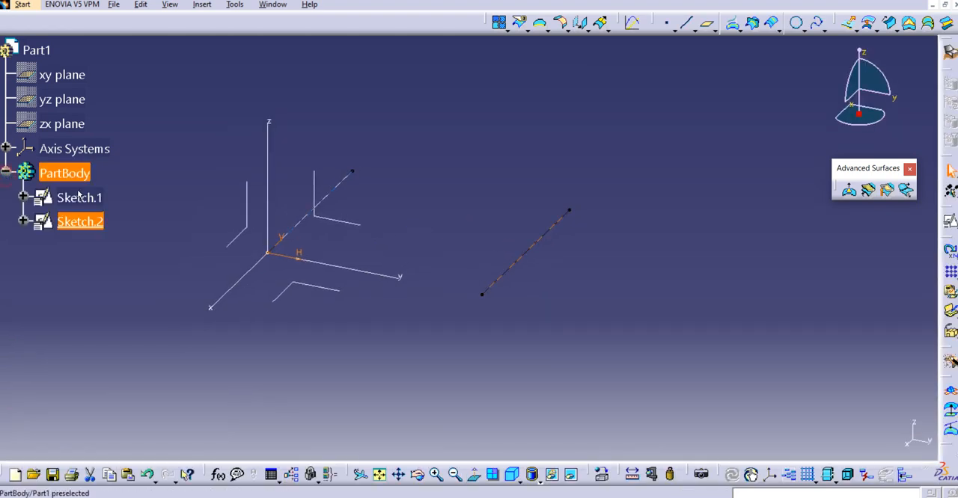
# Define a circular swept surface with the first sketched line as center curve and the second as reference curve, and preview it
pyautogui.click(318, 202)
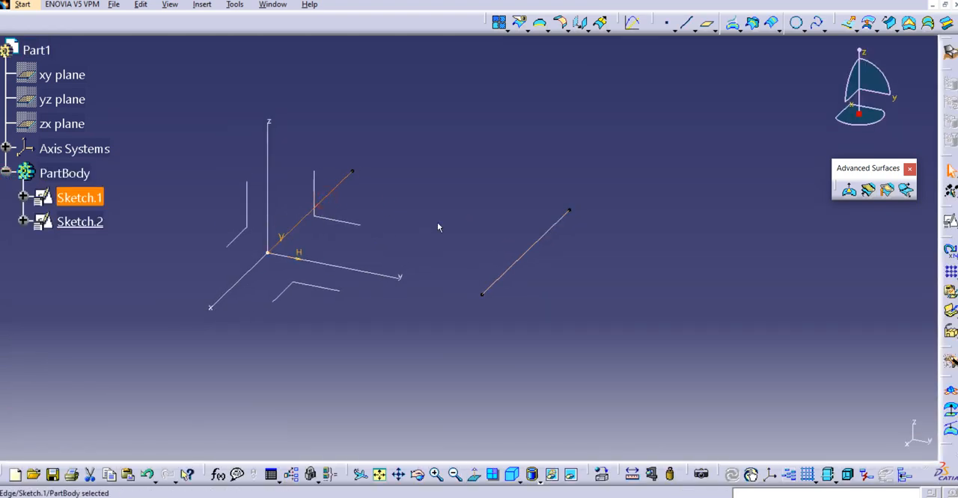
pyautogui.click(542, 246)
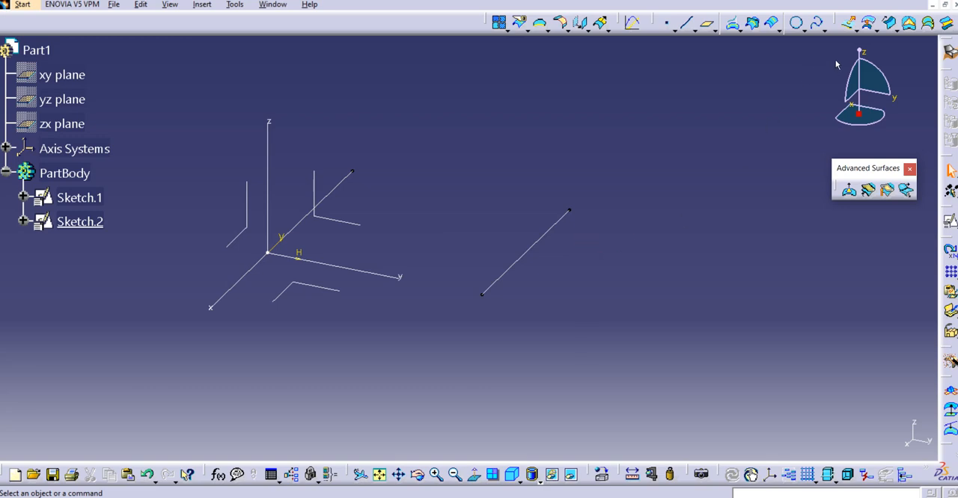
pyautogui.click(892, 24)
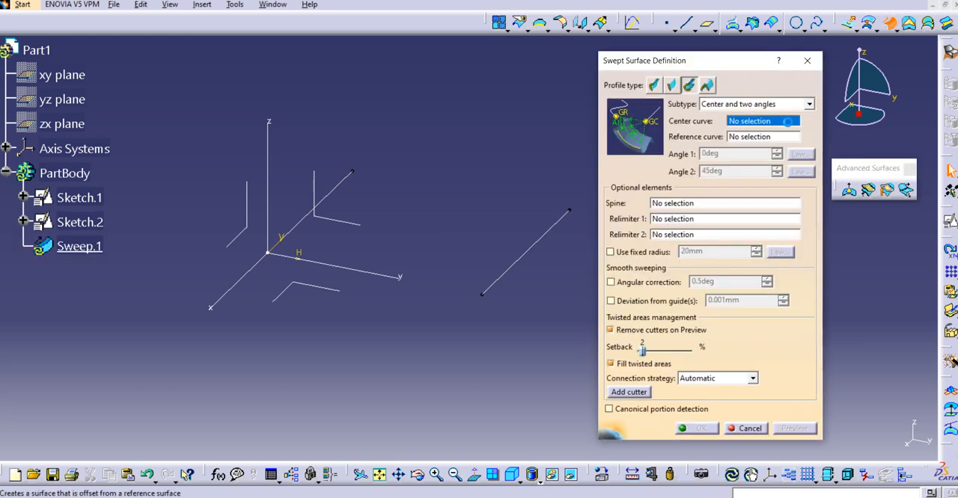
pyautogui.moveTo(497, 178); pyautogui.dragTo(506, 172, button='middle')
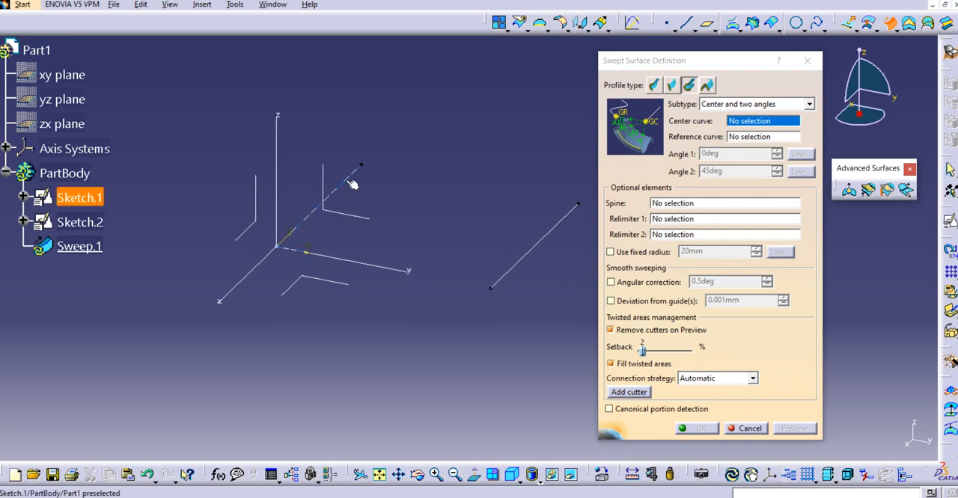
pyautogui.click(341, 183)
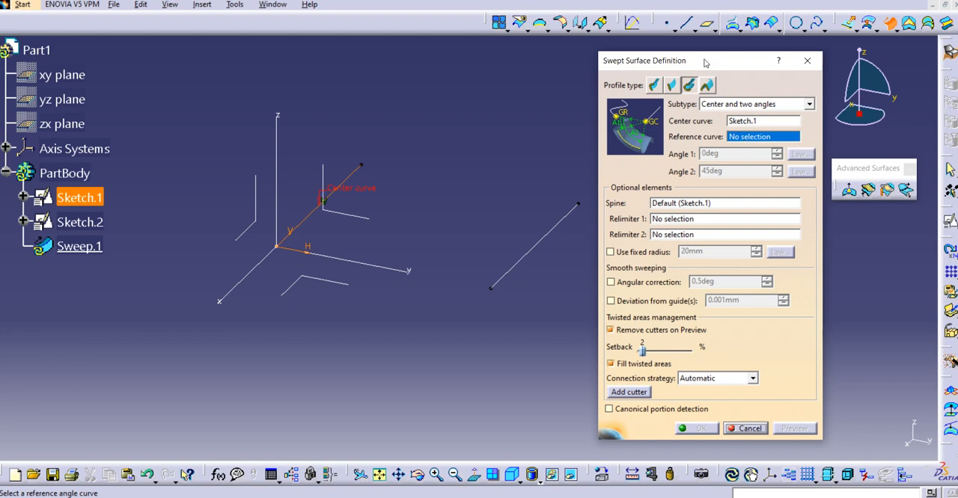
pyautogui.moveTo(705, 63); pyautogui.dragTo(734, 54)
pyautogui.click(551, 229)
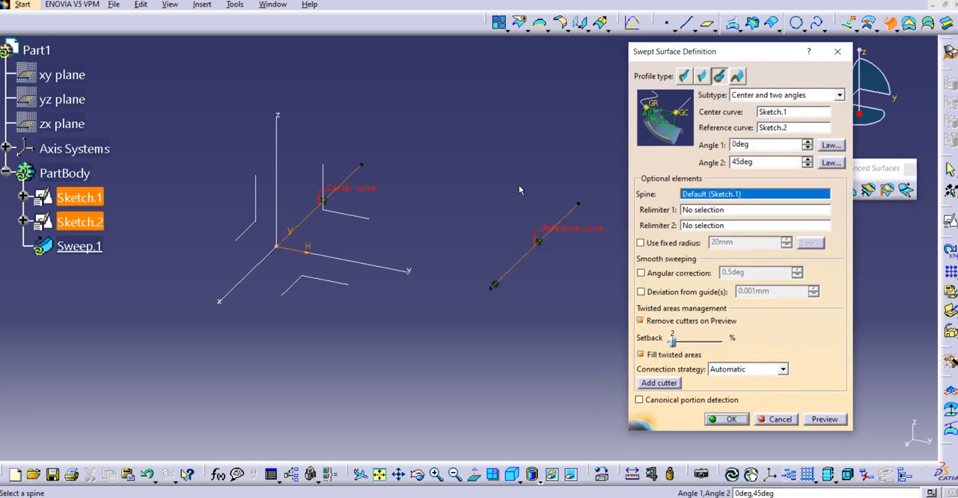
pyautogui.moveTo(519, 186); pyautogui.dragTo(523, 184, button='middle')
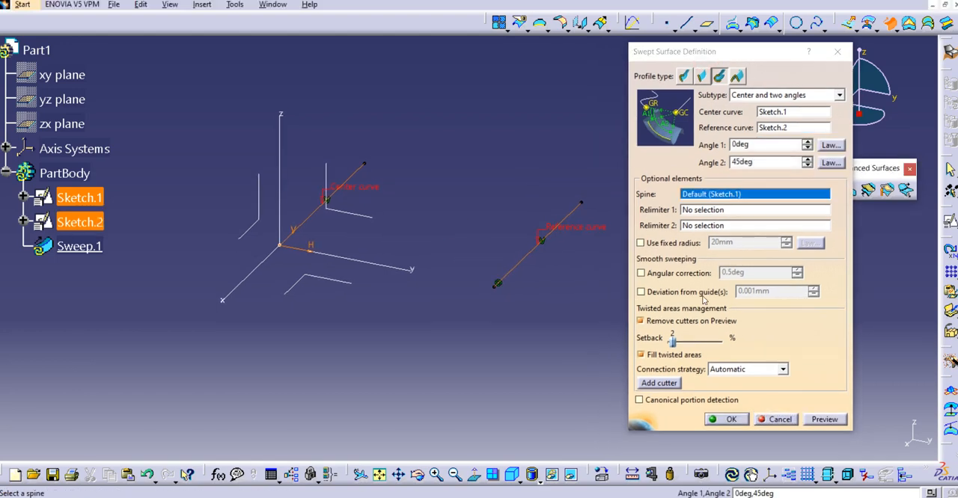
pyautogui.click(820, 420)
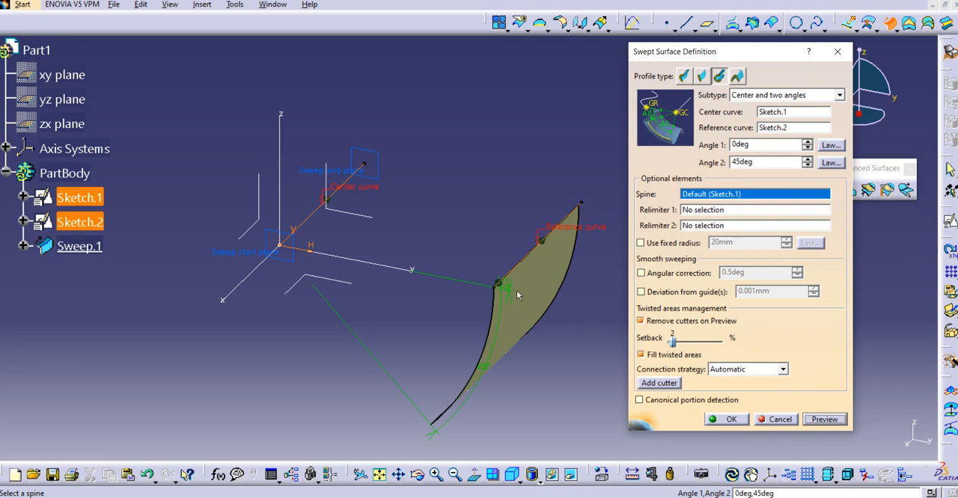
# Set Angle 2 of the swept surface to 180 degrees and preview the result
pyautogui.moveTo(517, 295); pyautogui.dragTo(495, 249, button='middle')
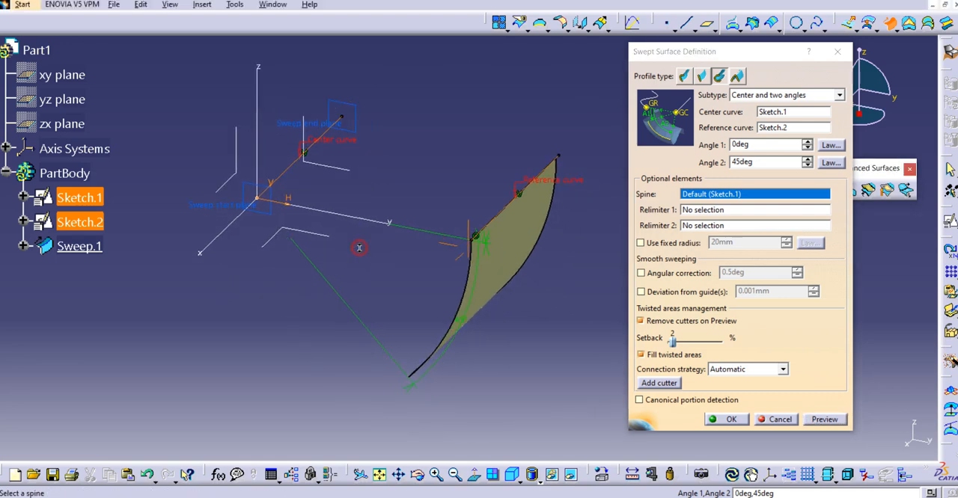
pyautogui.moveTo(359, 248); pyautogui.dragTo(358, 253, button='middle')
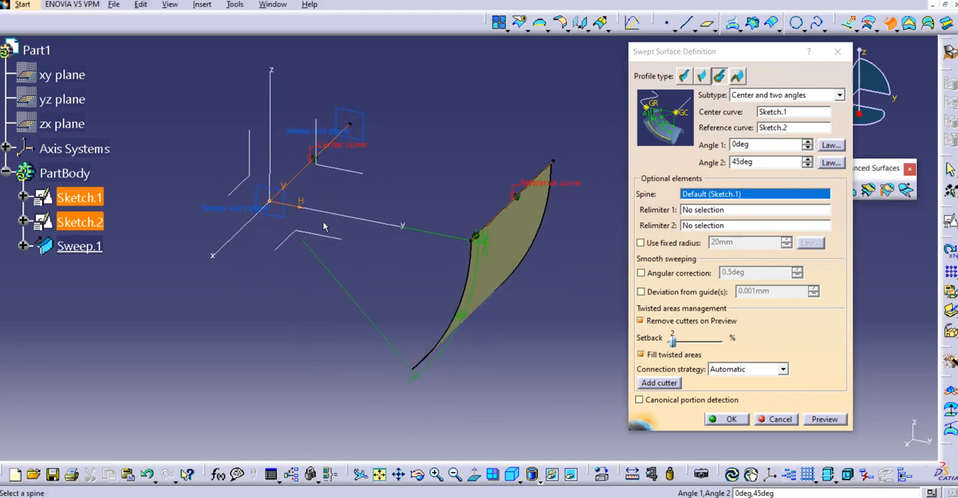
pyautogui.moveTo(324, 227); pyautogui.dragTo(345, 229, button='middle')
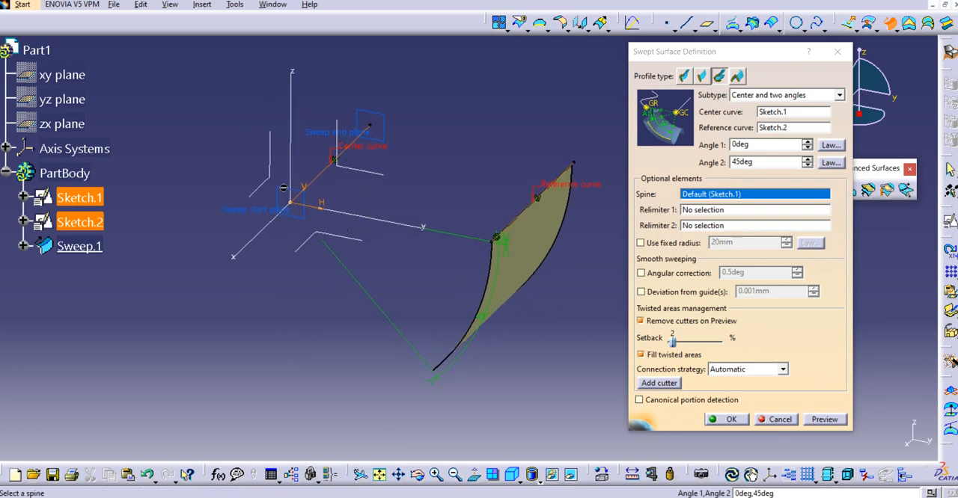
pyautogui.moveTo(499, 279); pyautogui.dragTo(496, 296, button='middle')
pyautogui.click(764, 146)
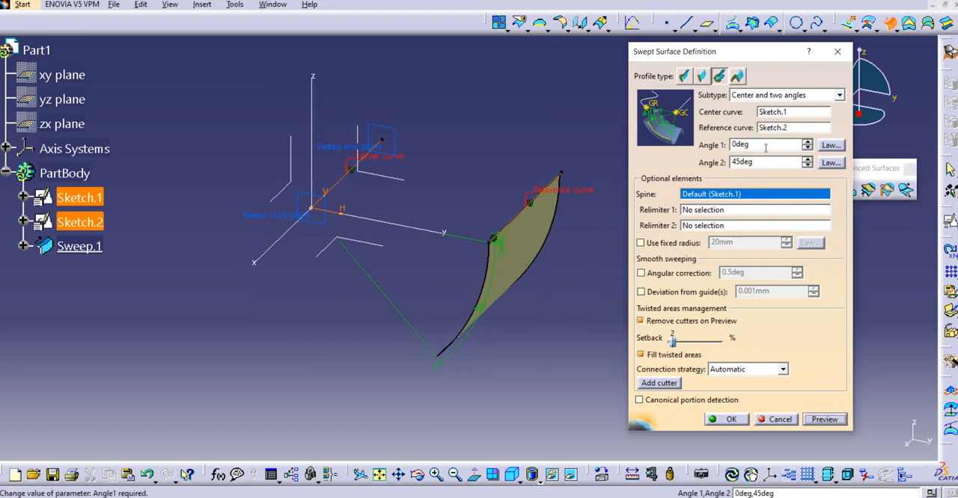
pyautogui.doubleClick(761, 161)
pyautogui.write('180')
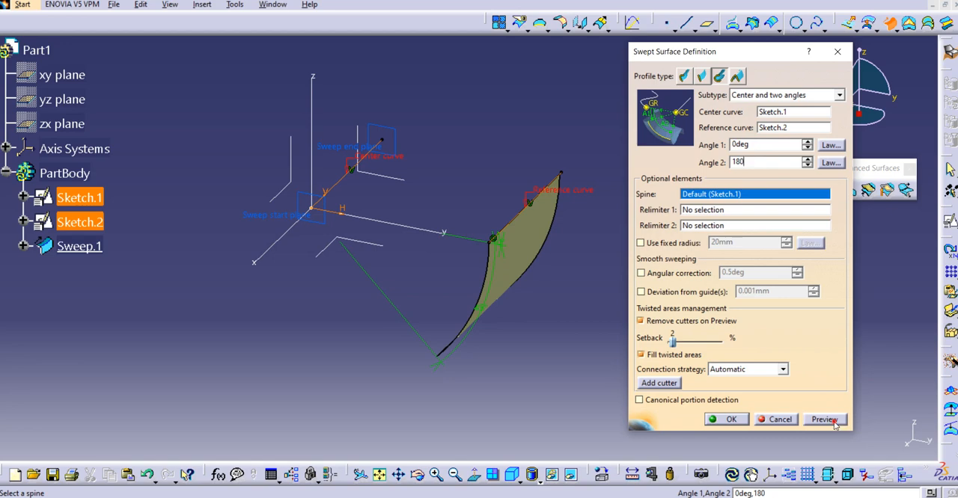
pyautogui.click(834, 421)
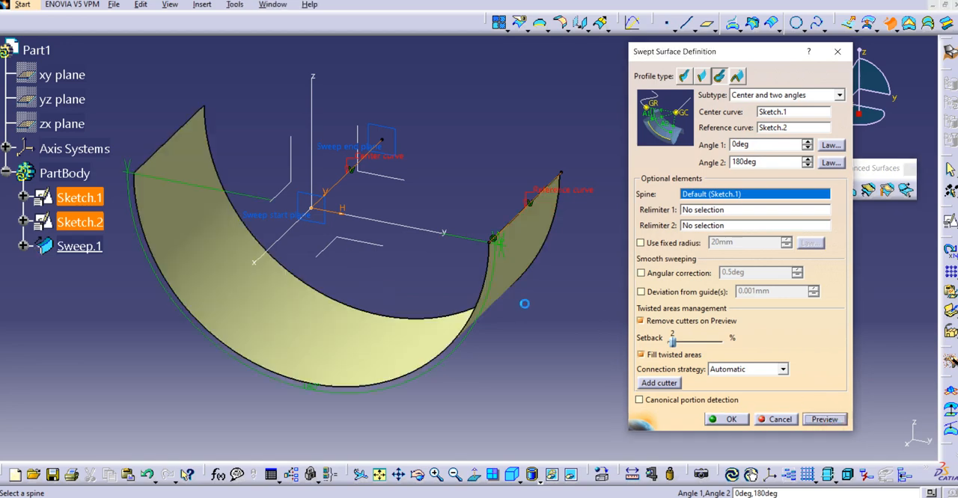
pyautogui.moveTo(496, 296)
pyautogui.mouseDown(button='middle')
pyautogui.moveTo(524, 301)
pyautogui.moveTo(523, 317)
pyautogui.mouseUp(button='middle')
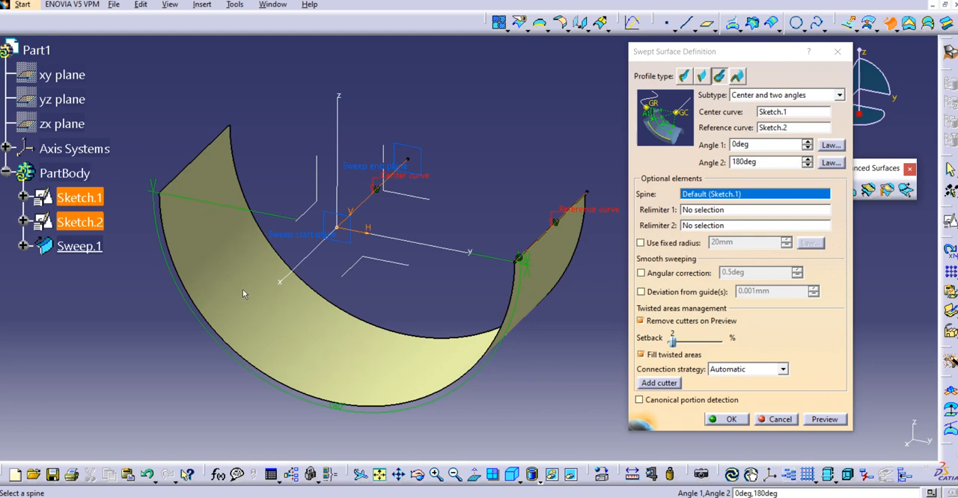
# Set Angle 2 to 360 degrees and preview the full circular sweep
pyautogui.doubleClick(759, 163)
pyautogui.write('60')
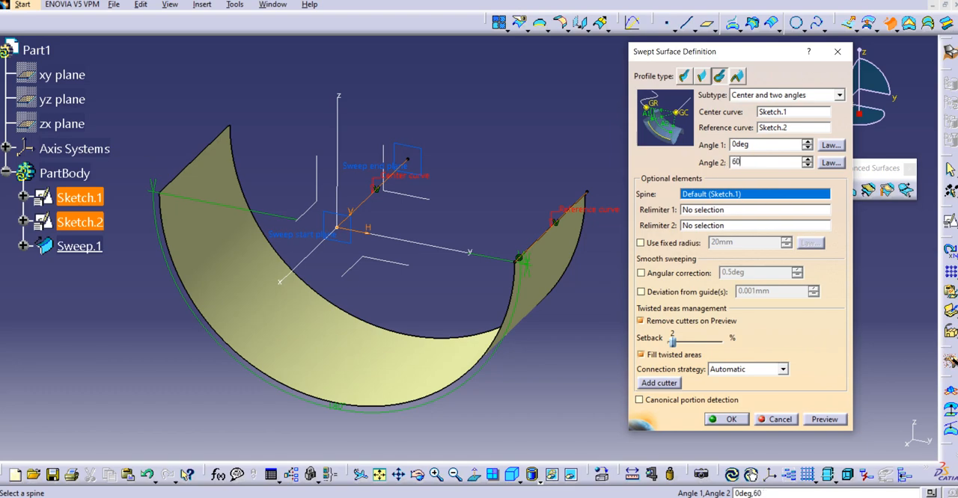
pyautogui.press('BackSpace')
pyautogui.press('BackSpace')
pyautogui.write('360')
pyautogui.click(823, 419)
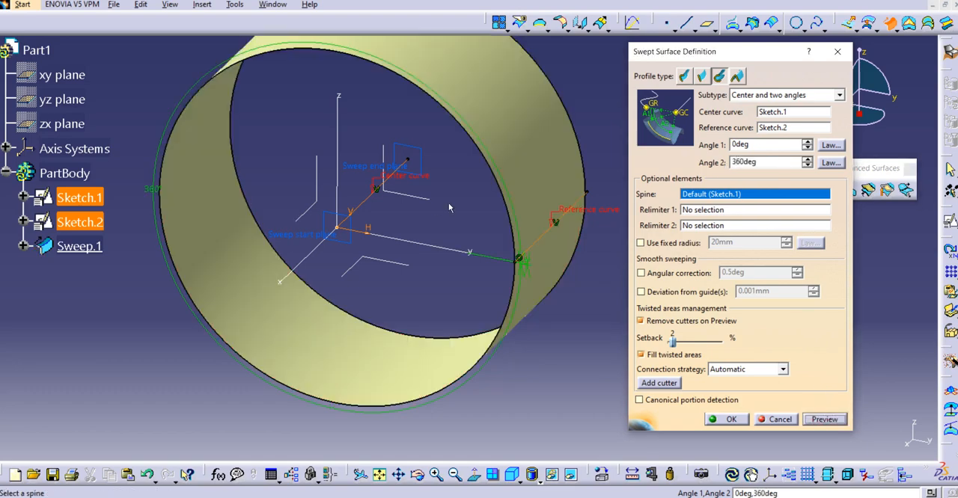
pyautogui.moveTo(378, 225); pyautogui.dragTo(392, 250, button='middle')
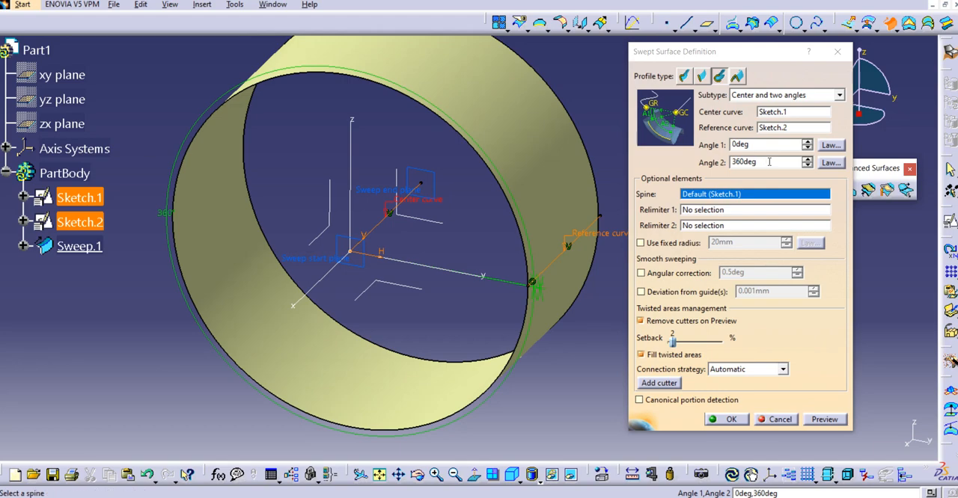
# Set Angle 2 back to 45 degrees and preview the sweep from another viewing angle
pyautogui.moveTo(769, 162); pyautogui.dragTo(724, 163)
pyautogui.write('4')
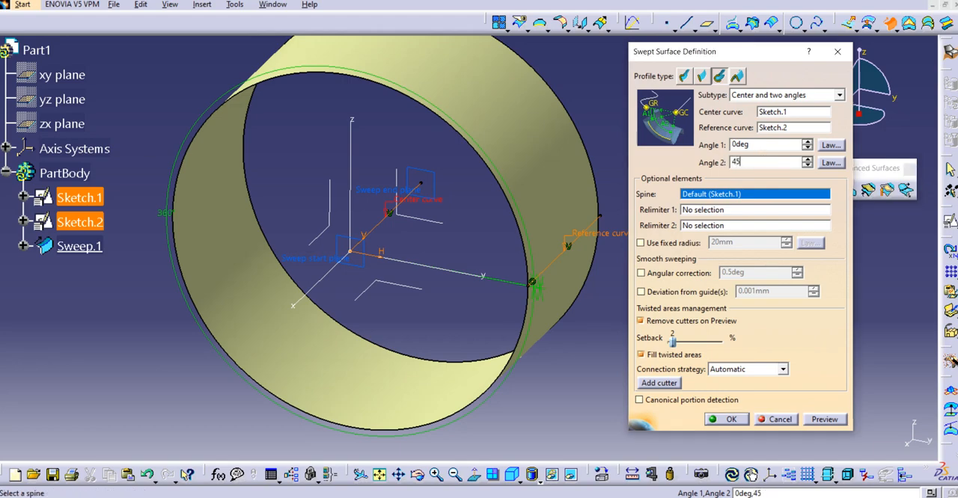
pyautogui.write('5')
pyautogui.click(831, 420)
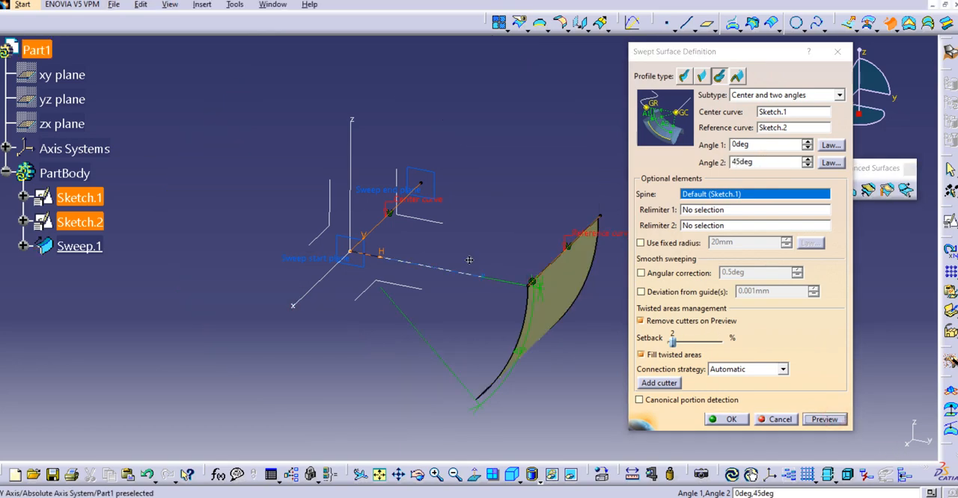
pyautogui.moveTo(470, 260); pyautogui.dragTo(441, 232, button='middle')
pyautogui.moveTo(359, 310); pyautogui.dragTo(406, 310, button='middle')
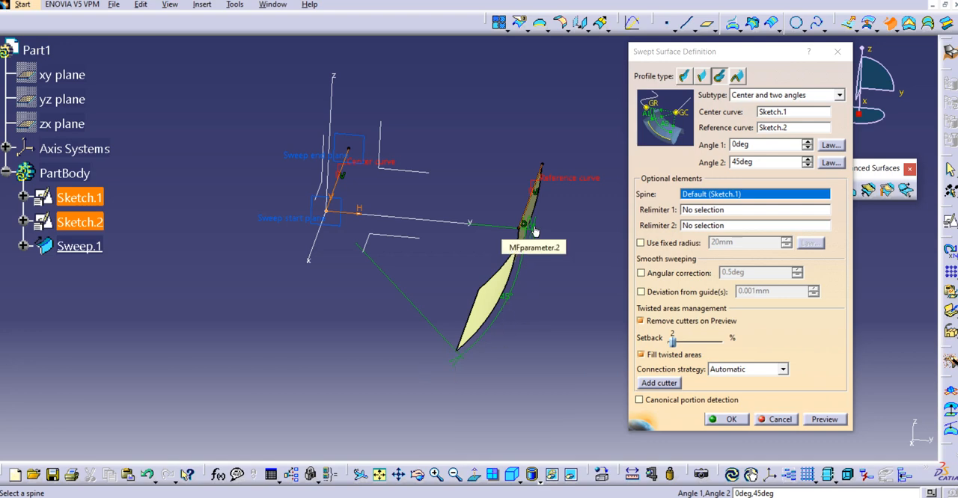
# Try setting Angle 1 to 45 degrees, equal to Angle 2, and preview the sweep
pyautogui.doubleClick(752, 145)
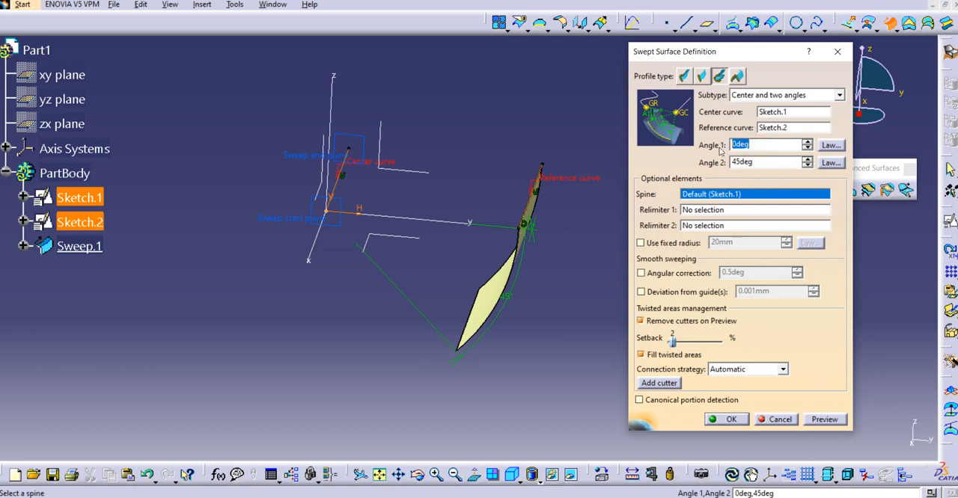
pyautogui.write('45')
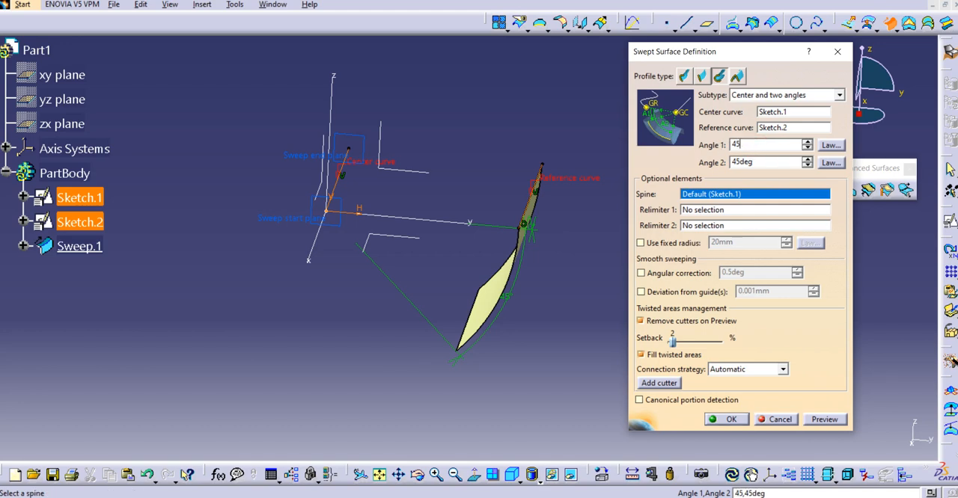
pyautogui.click(822, 419)
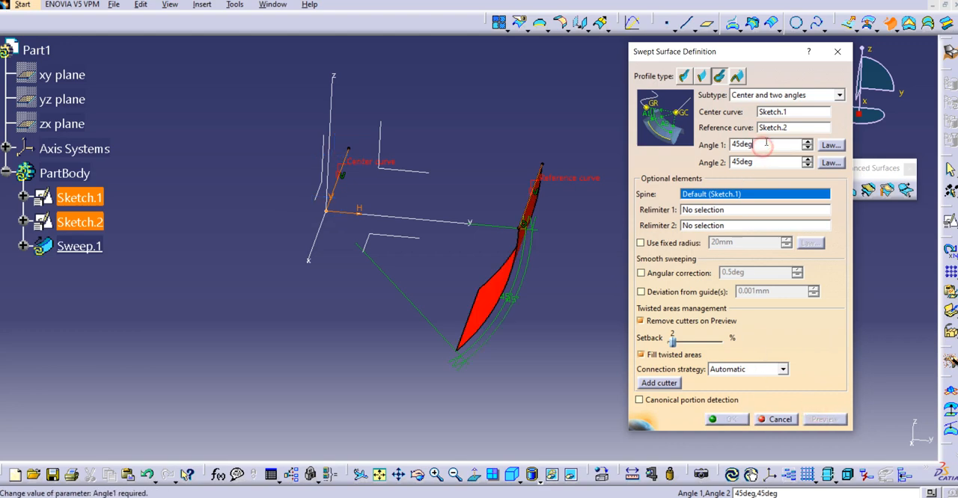
# Set Angle 1 to 10 degrees and preview the sweep's offset from the reference curve
pyautogui.moveTo(773, 145); pyautogui.dragTo(722, 147)
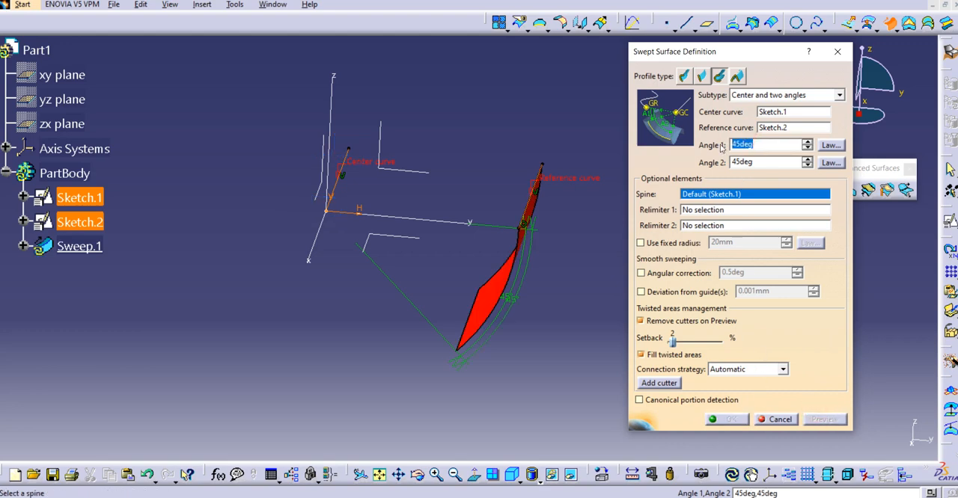
pyautogui.write('10')
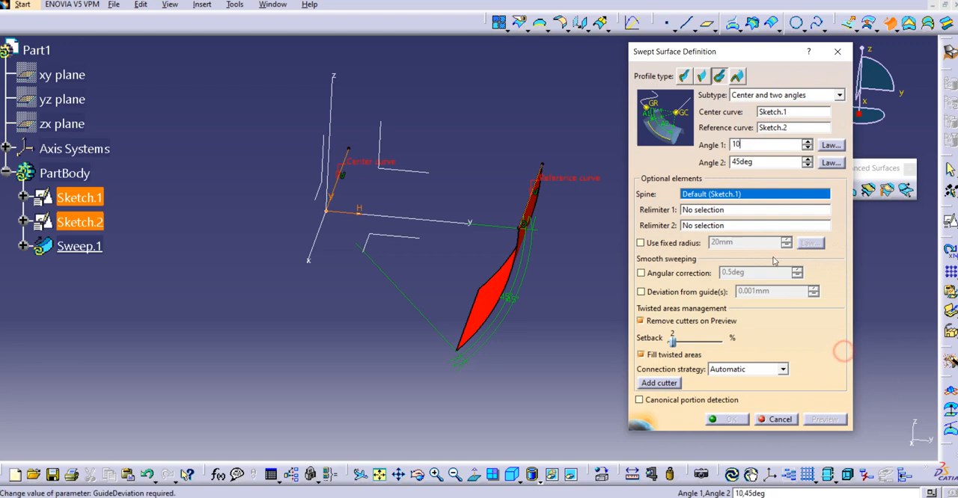
pyautogui.click(755, 225)
pyautogui.click(825, 416)
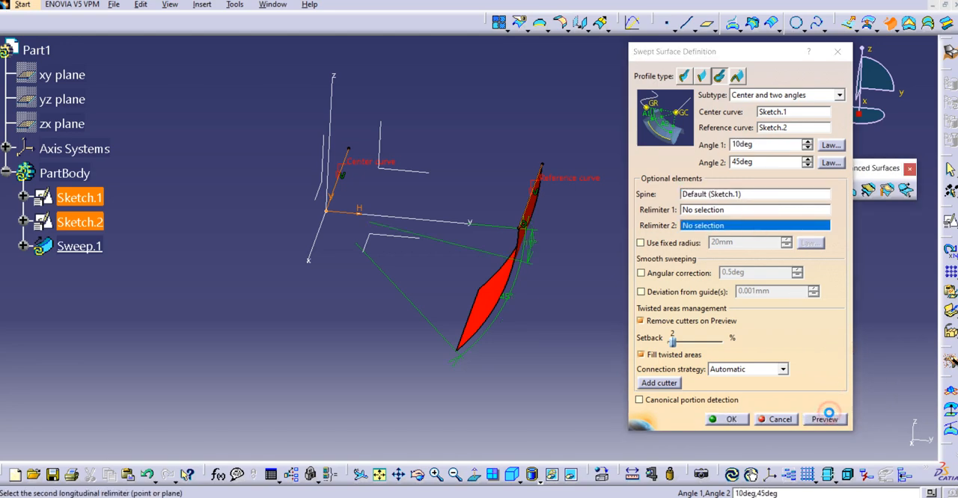
pyautogui.moveTo(473, 312)
pyautogui.mouseDown(button='middle')
pyautogui.moveTo(468, 253)
pyautogui.moveTo(455, 278)
pyautogui.moveTo(397, 256)
pyautogui.moveTo(428, 272)
pyautogui.moveTo(380, 271)
pyautogui.moveTo(339, 232)
pyautogui.mouseUp(button='middle')
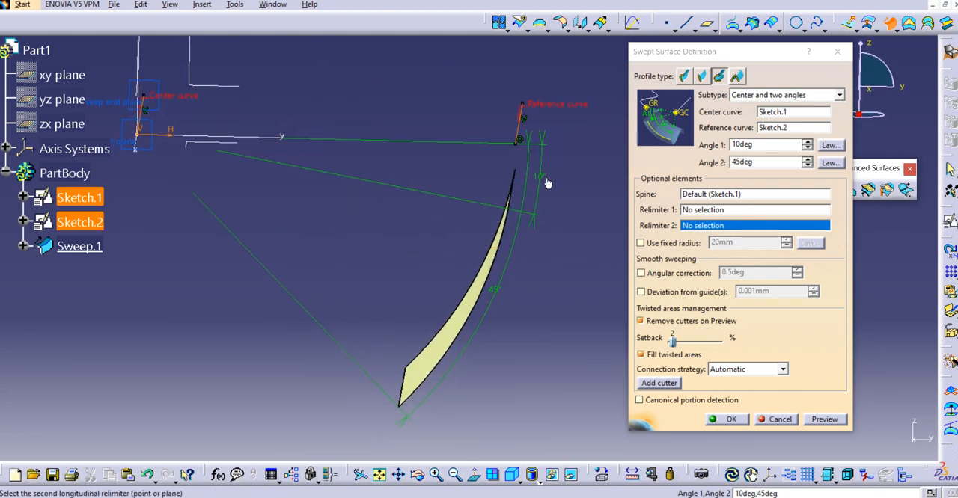
pyautogui.moveTo(547, 258)
pyautogui.mouseDown(button='middle')
pyautogui.moveTo(541, 246)
pyautogui.moveTo(526, 251)
pyautogui.mouseUp(button='middle')
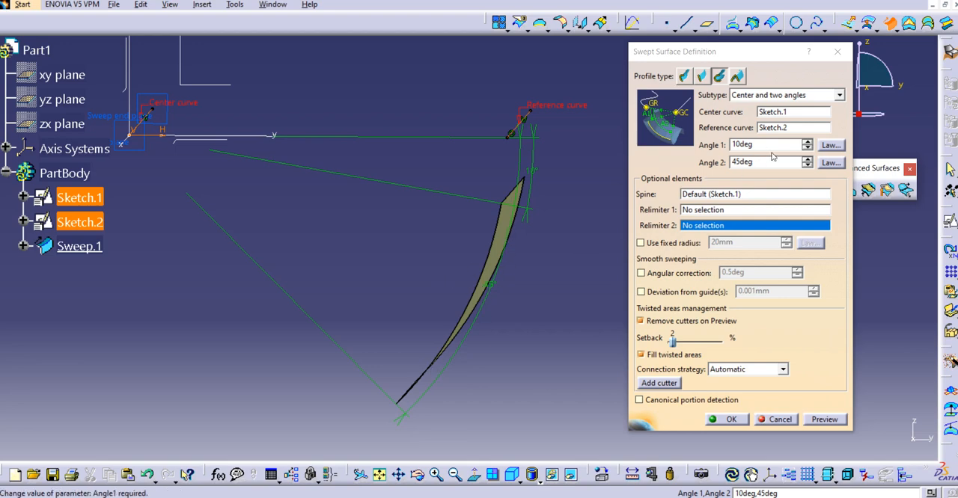
# Set Angle 1 to -10 degrees and preview the sweep extending past the reference curve
pyautogui.click(767, 143)
pyautogui.doubleClick(766, 143)
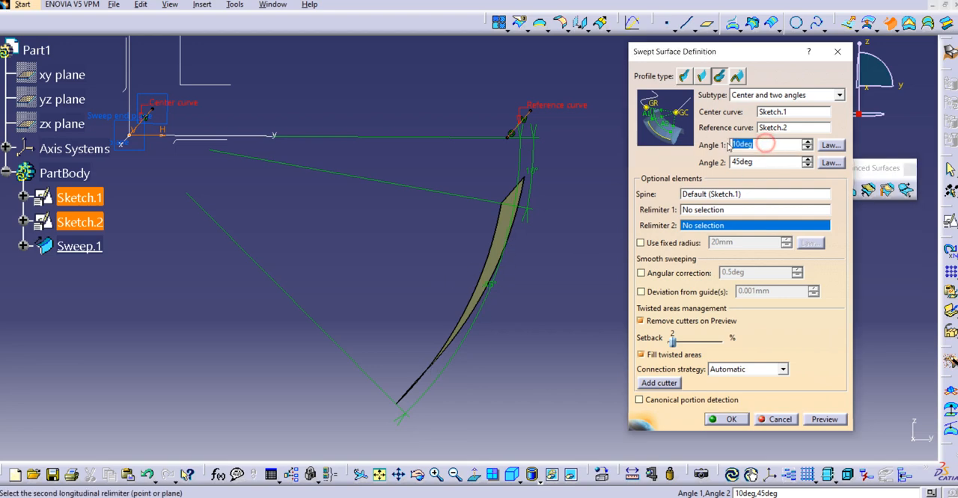
pyautogui.write('-10')
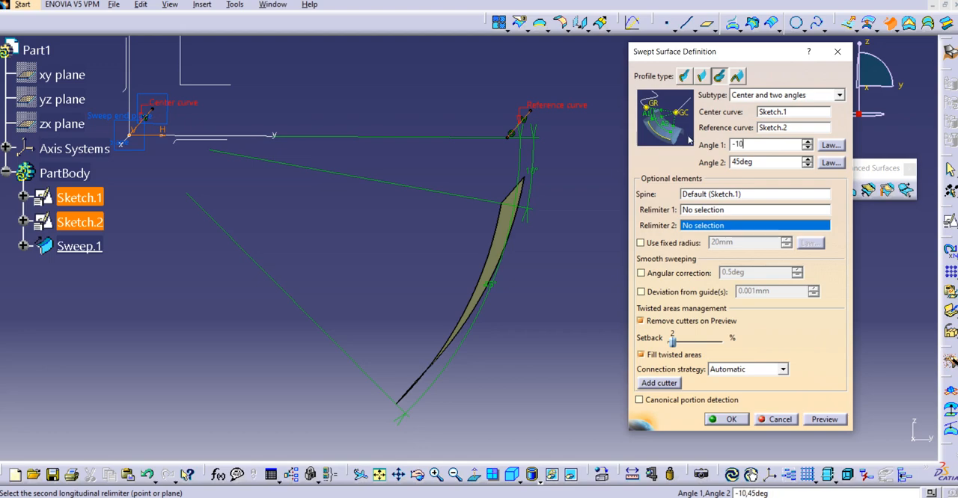
pyautogui.click(727, 193)
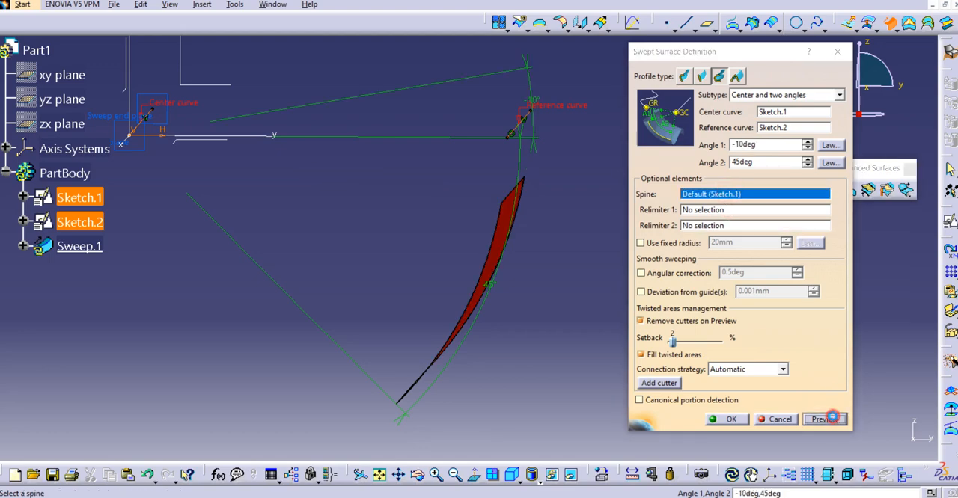
pyautogui.click(825, 420)
pyautogui.moveTo(402, 255); pyautogui.dragTo(432, 270, button='middle')
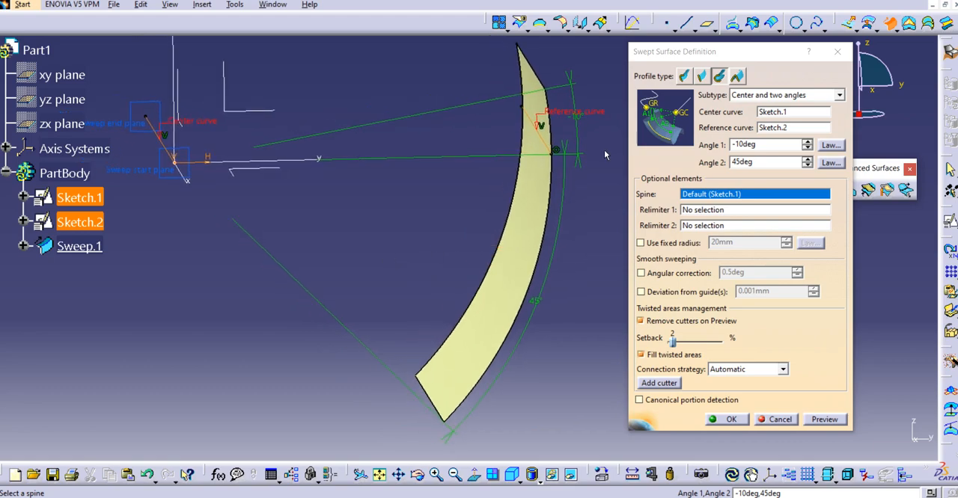
pyautogui.moveTo(519, 205); pyautogui.dragTo(530, 217, button='middle')
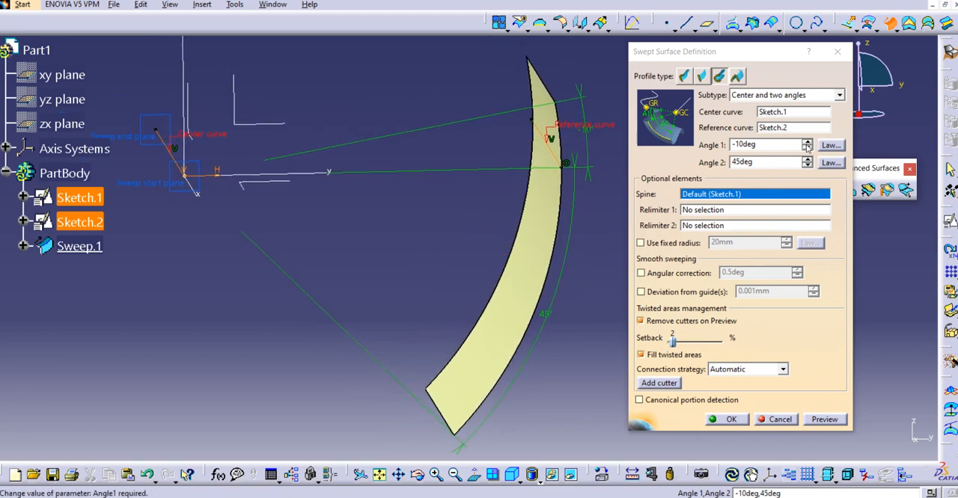
# Set Angle 1 to -60 degrees and preview the sweep extending further past the reference curve
pyautogui.click(806, 142)
pyautogui.click(806, 148)
pyautogui.click(807, 148)
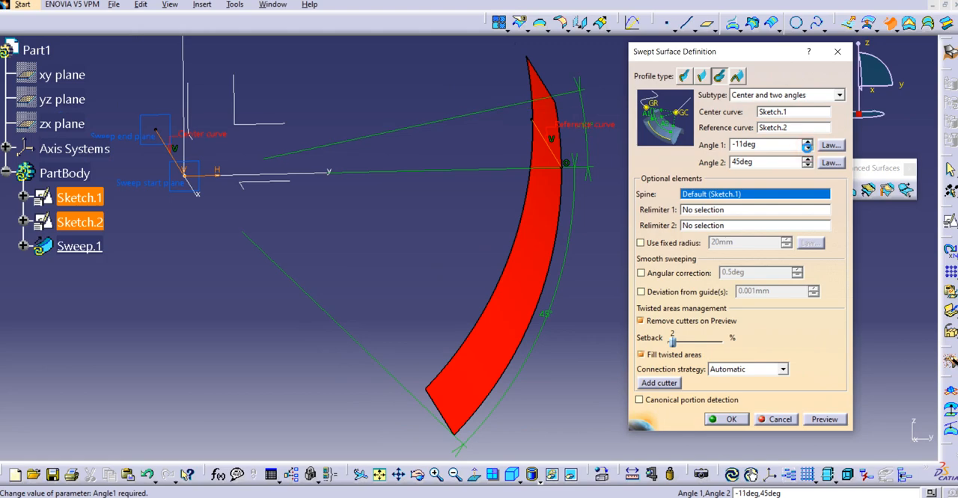
pyautogui.click(807, 148)
pyautogui.moveTo(506, 212)
pyautogui.keyDown('ctrl'); pyautogui.mouseDown(button='middle')
pyautogui.moveTo(521, 300)
pyautogui.moveTo(557, 353)
pyautogui.moveTo(491, 306)
pyautogui.moveTo(454, 325)
pyautogui.moveTo(490, 295)
pyautogui.moveTo(529, 309)
pyautogui.moveTo(510, 328)
pyautogui.moveTo(473, 317)
pyautogui.moveTo(464, 300)
pyautogui.moveTo(433, 284)
pyautogui.mouseUp(button='middle'); pyautogui.keyUp('ctrl')
pyautogui.click(824, 419)
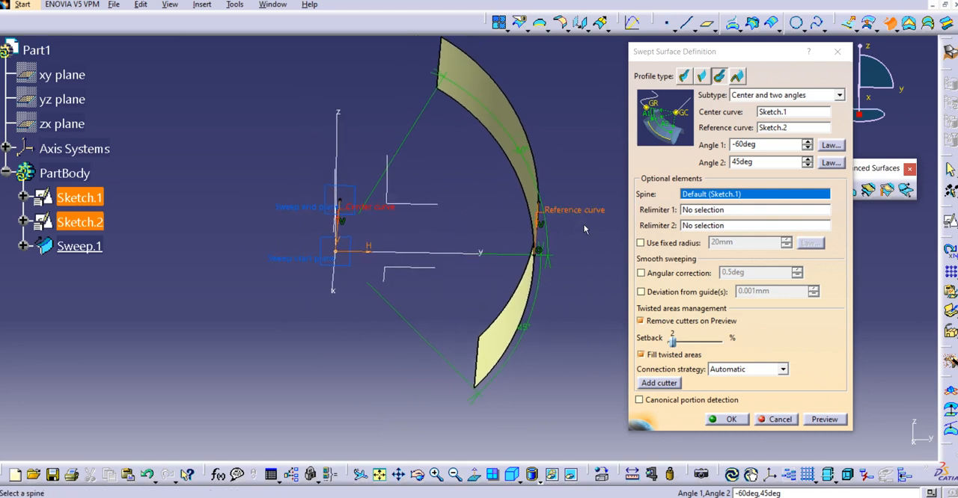
# Review the two angle values, create the swept surface, and expand its angle parameters in the tree
pyautogui.click(711, 167)
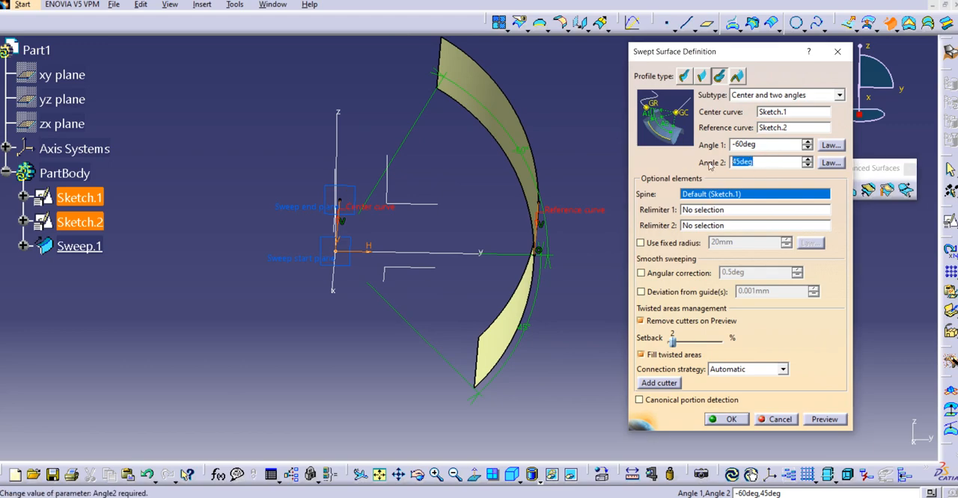
pyautogui.click(779, 147)
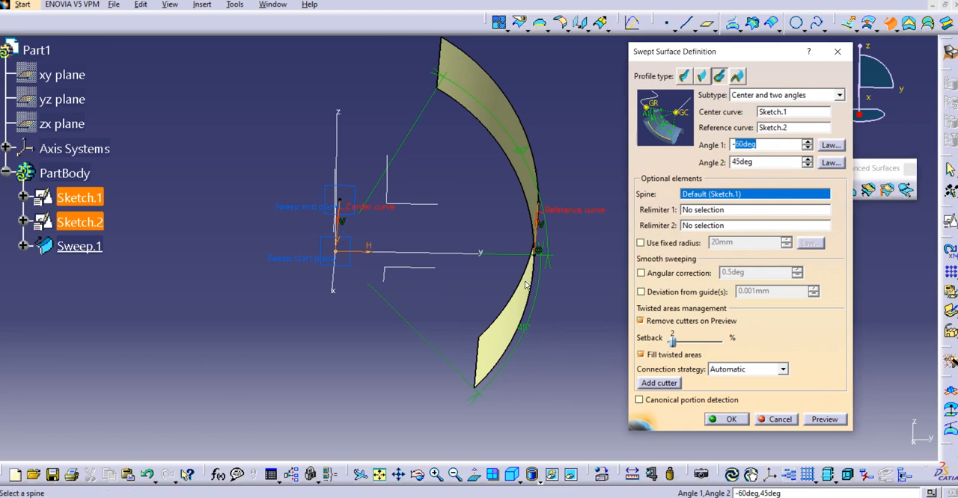
pyautogui.moveTo(453, 283); pyautogui.dragTo(511, 280, button='middle')
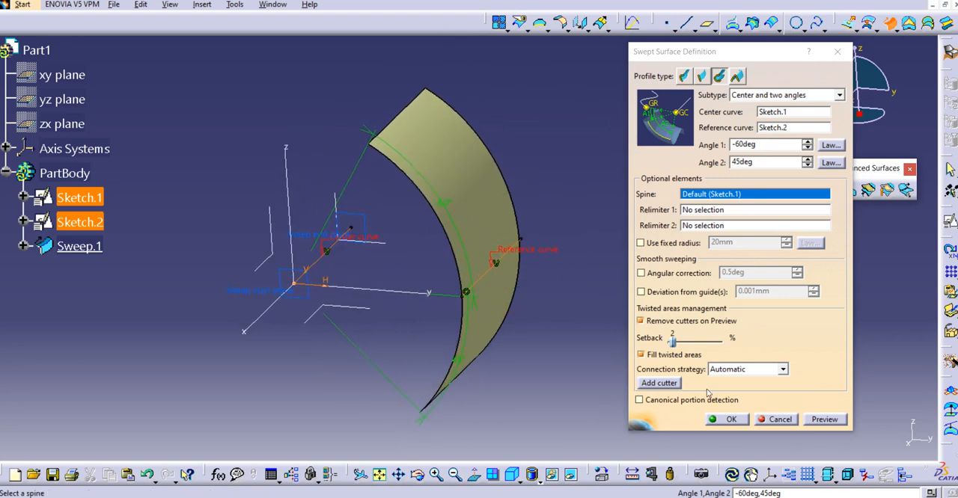
pyautogui.click(727, 420)
pyautogui.moveTo(537, 257); pyautogui.dragTo(509, 250, button='middle')
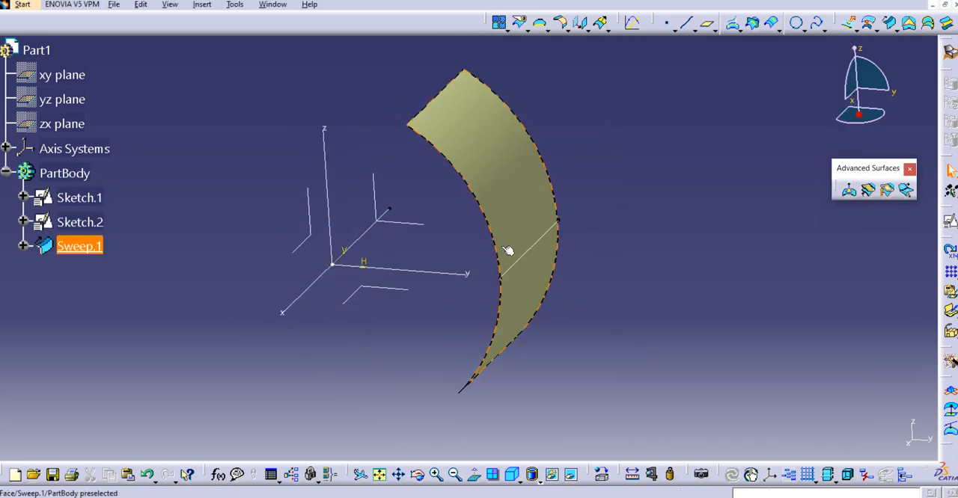
pyautogui.click(23, 247)
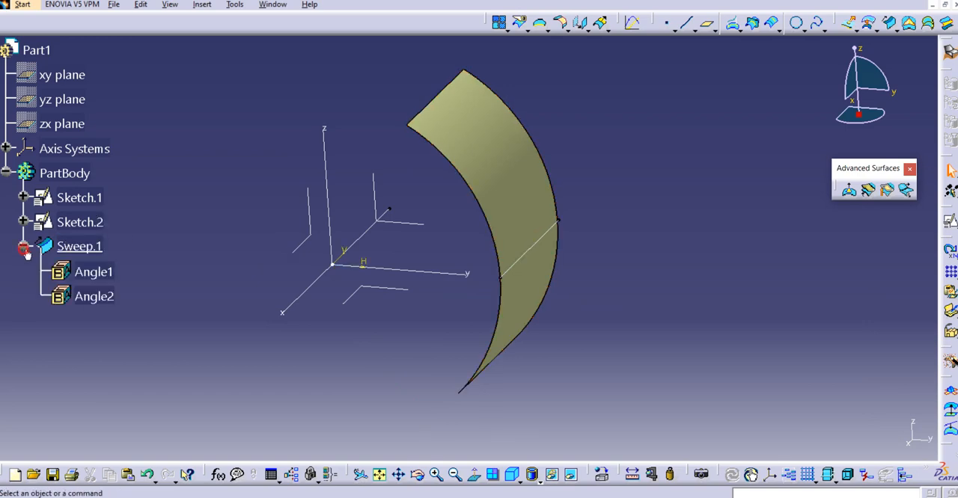
# Reopen the swept surface for editing and start creating a new plane as Relimiter 1
pyautogui.doubleClick(64, 248)
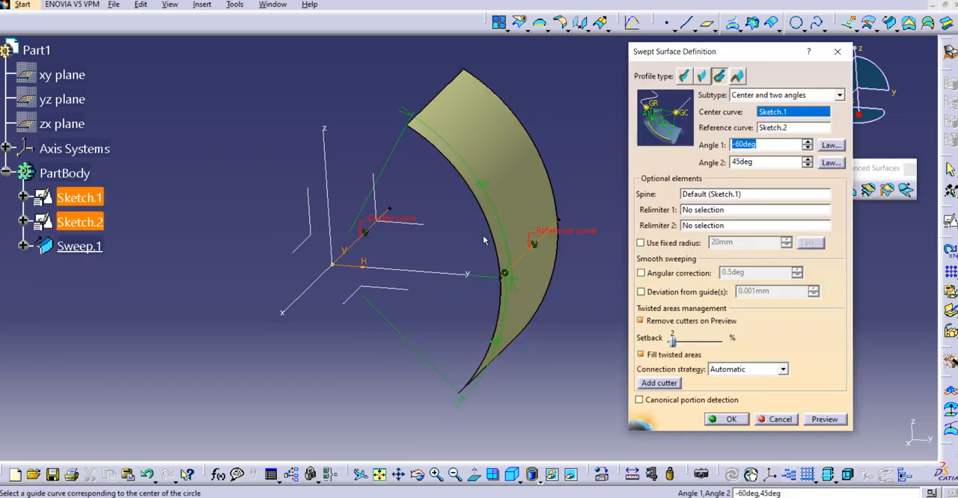
pyautogui.moveTo(547, 215); pyautogui.dragTo(528, 206, button='middle')
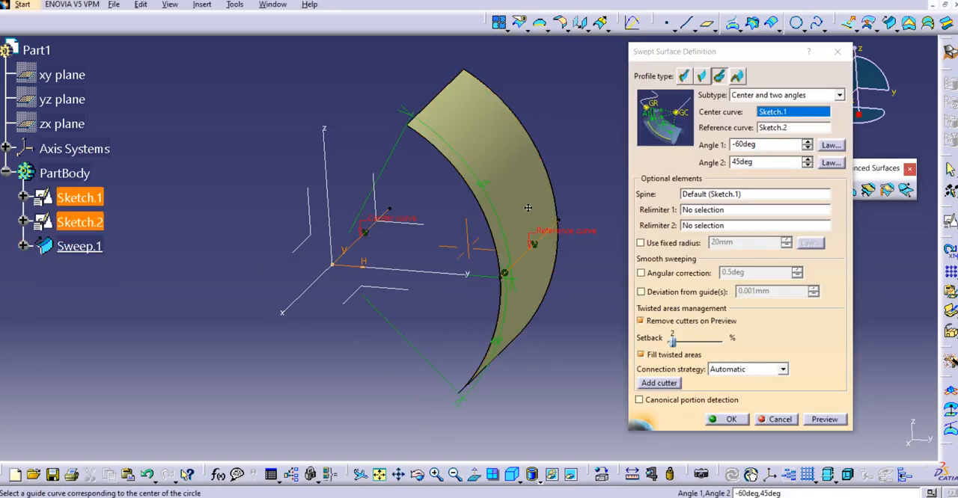
pyautogui.click(707, 210)
pyautogui.rightClick(697, 212)
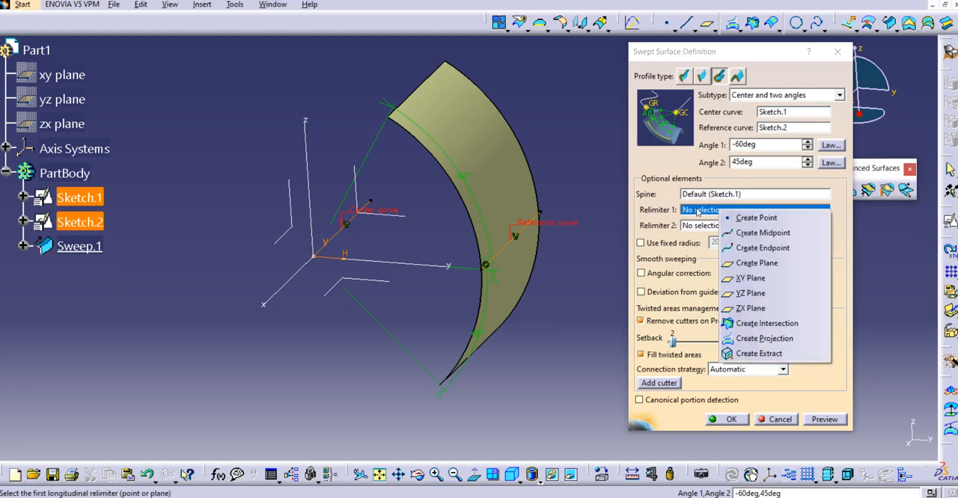
pyautogui.click(756, 263)
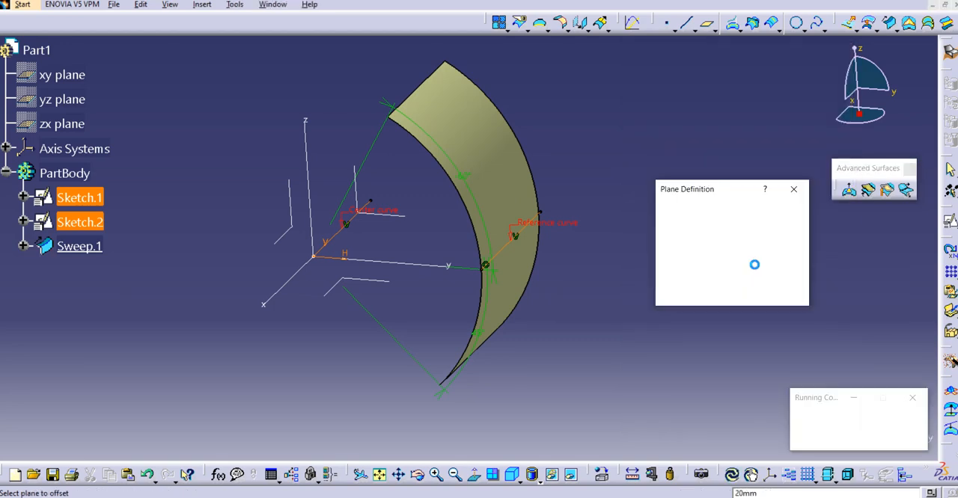
pyautogui.moveTo(539, 250); pyautogui.dragTo(519, 245, button='middle')
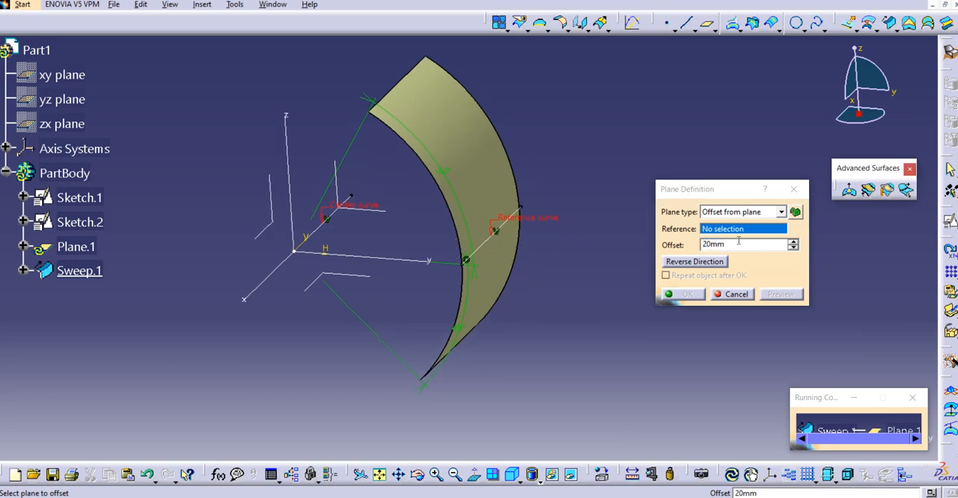
# Define the relimiter plane as Normal to curve on Sketch.2 at its default middle point and accept it
pyautogui.click(781, 213)
pyautogui.click(741, 290)
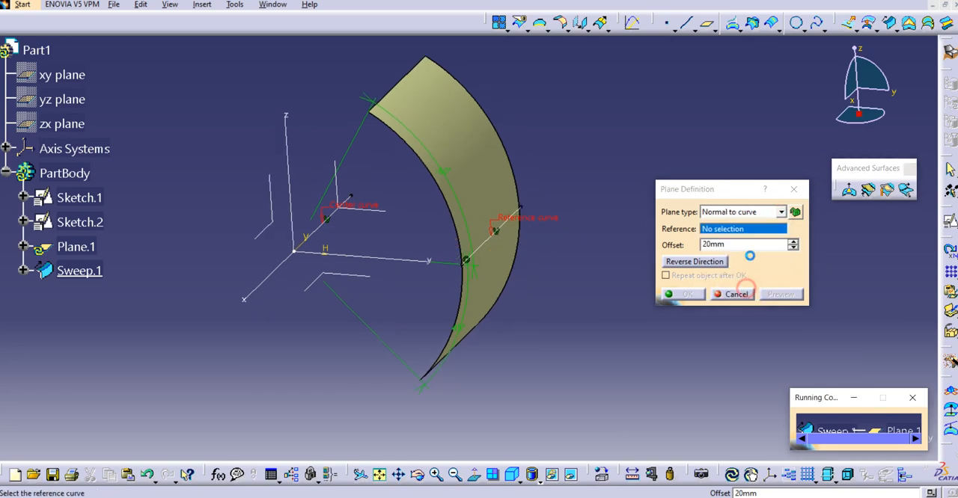
pyautogui.click(493, 241)
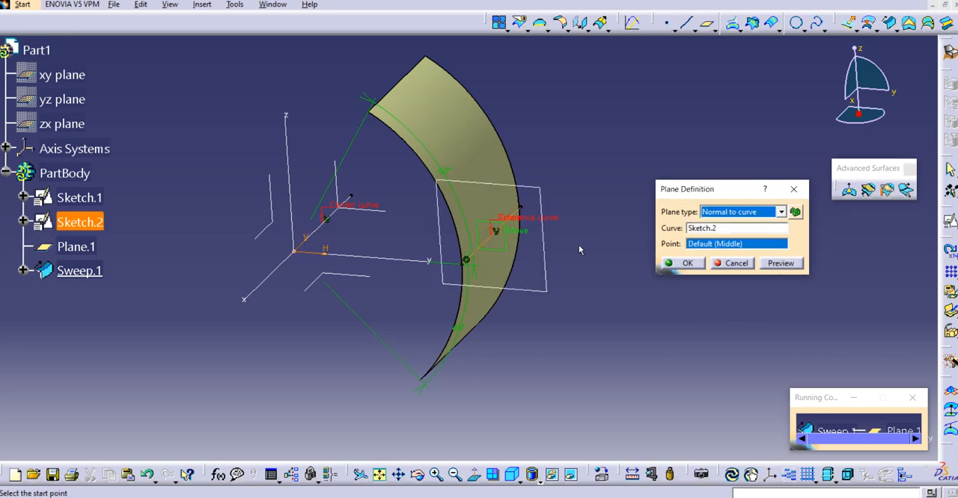
pyautogui.moveTo(562, 231); pyautogui.dragTo(449, 253, button='middle')
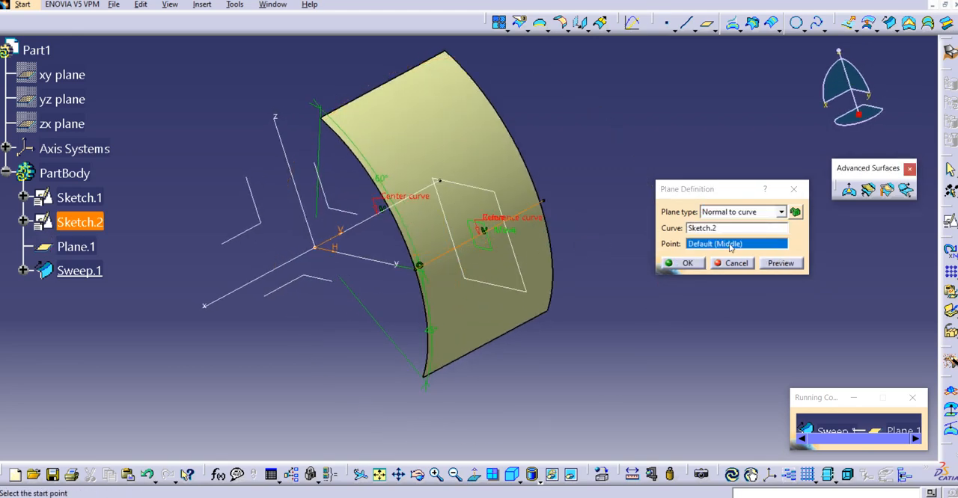
pyautogui.click(781, 263)
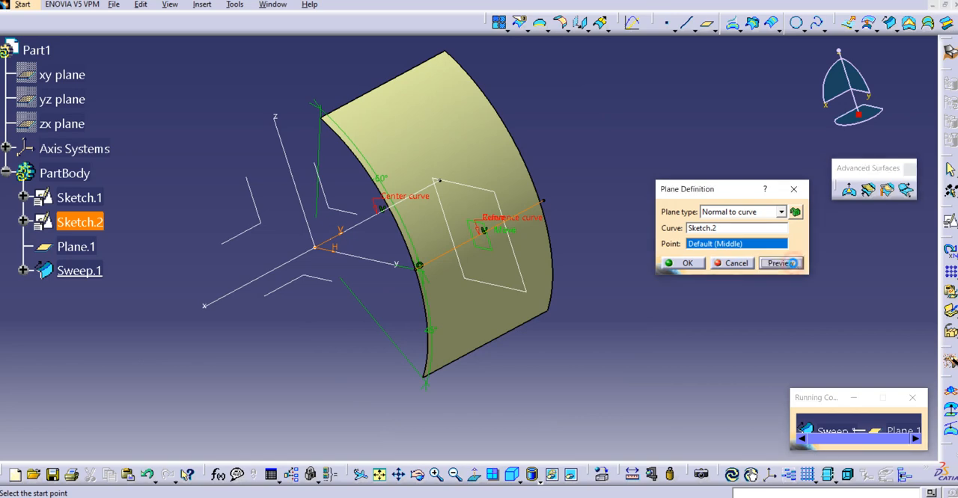
pyautogui.click(686, 263)
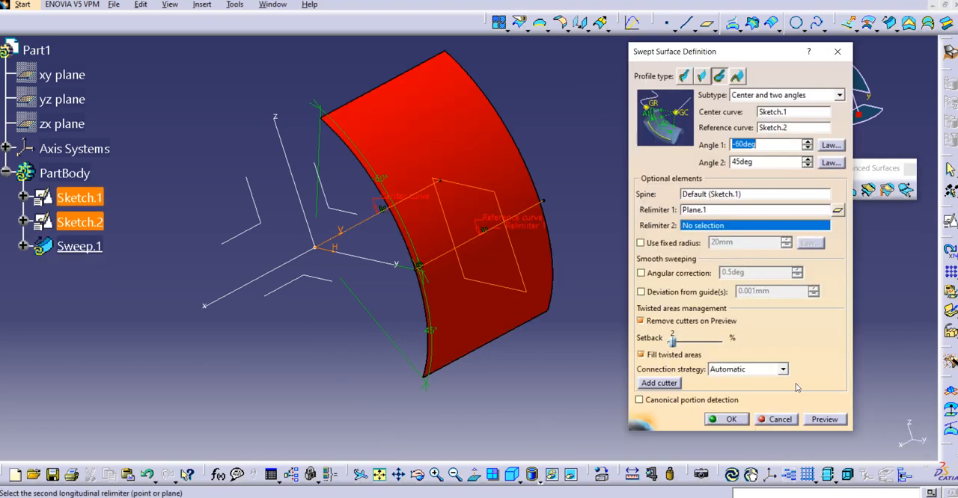
# Preview the sweep trimmed by the Relimiter 1 plane, confirm it, and inspect the trimmed surface
pyautogui.click(824, 420)
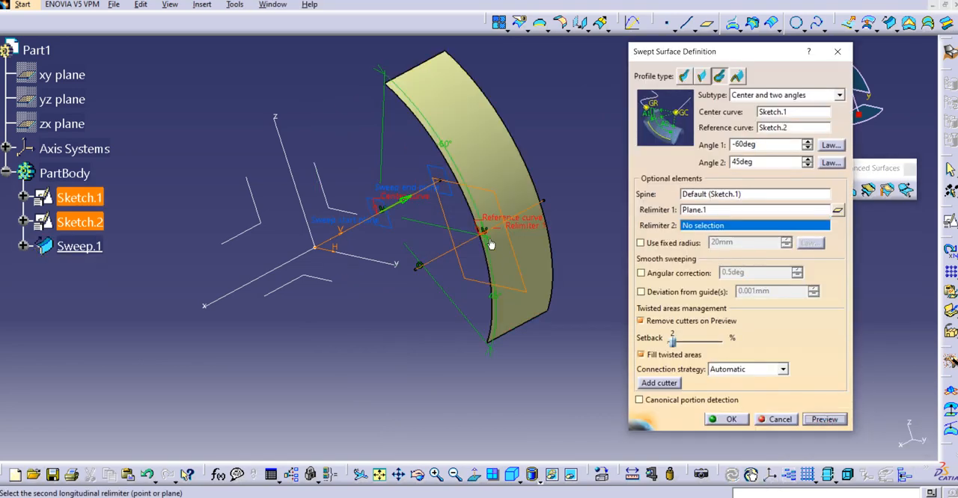
pyautogui.moveTo(540, 221); pyautogui.dragTo(562, 187, button='middle')
pyautogui.moveTo(511, 239); pyautogui.dragTo(516, 255, button='middle')
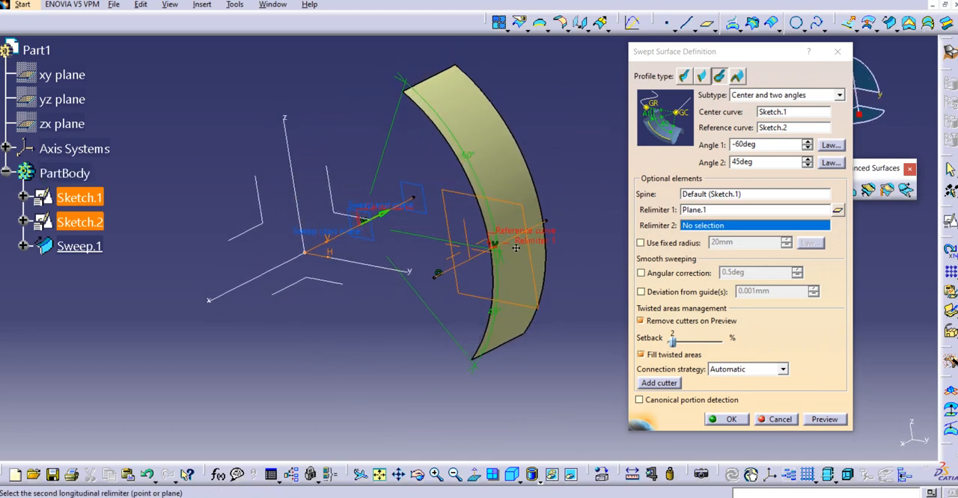
pyautogui.click(731, 419)
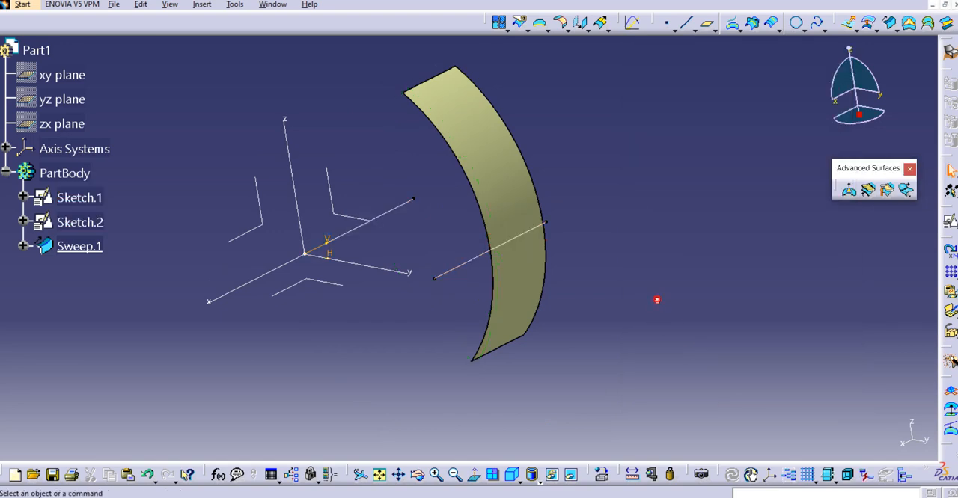
pyautogui.moveTo(419, 250); pyautogui.dragTo(482, 247, button='middle')
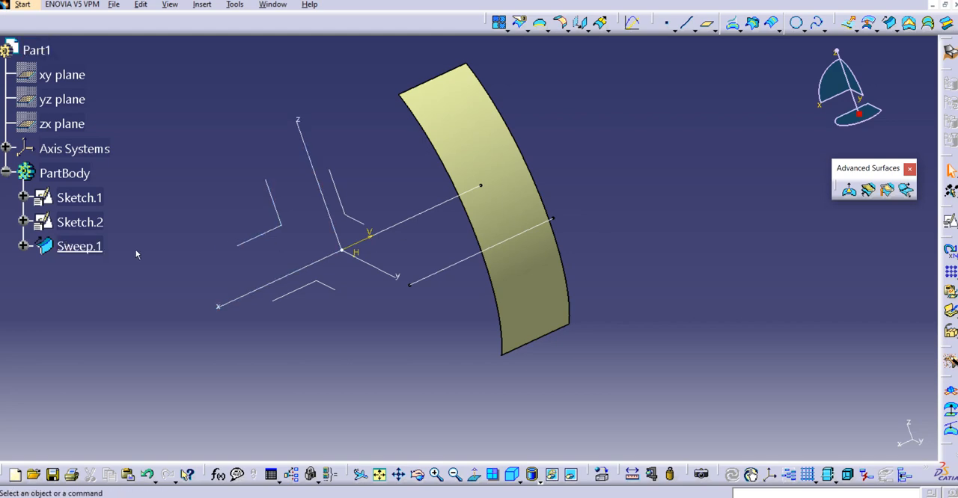
# Reopen the sweep, reverse the side kept by Relimiter 1, and preview the surface
pyautogui.doubleClick(79, 246)
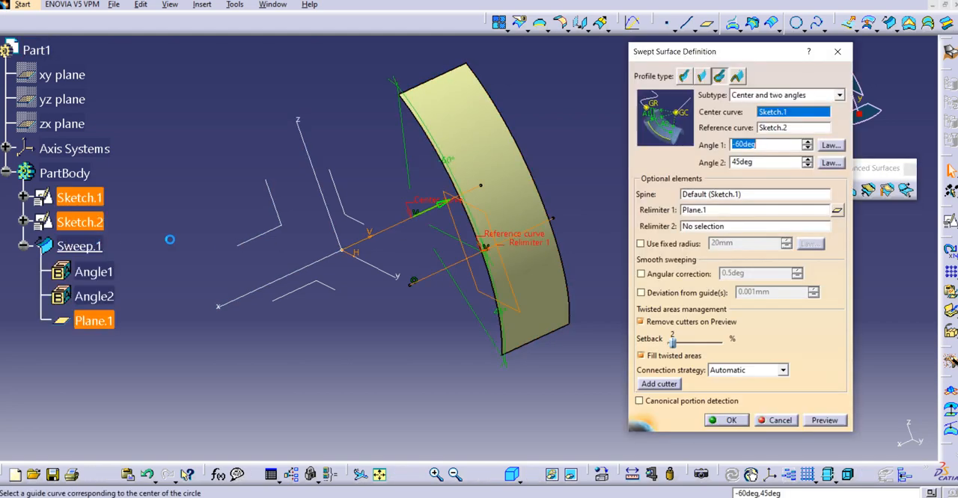
pyautogui.click(445, 204)
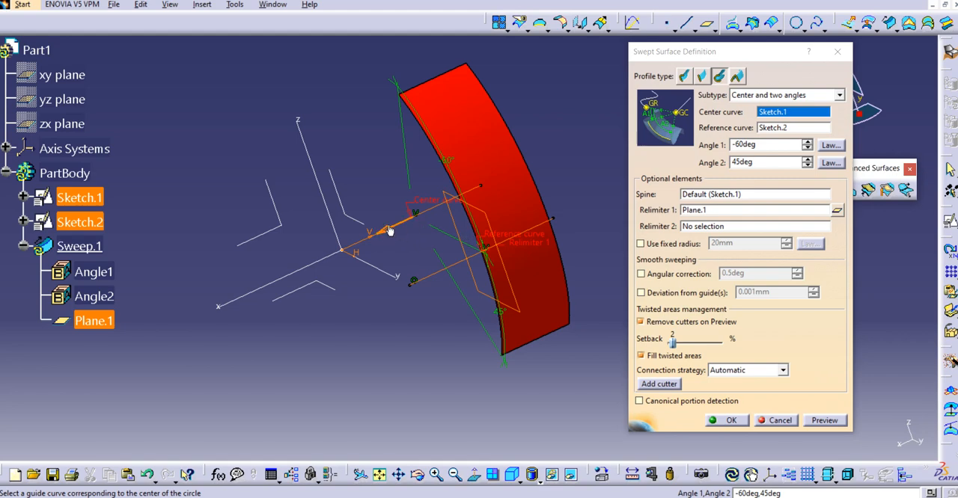
pyautogui.click(823, 420)
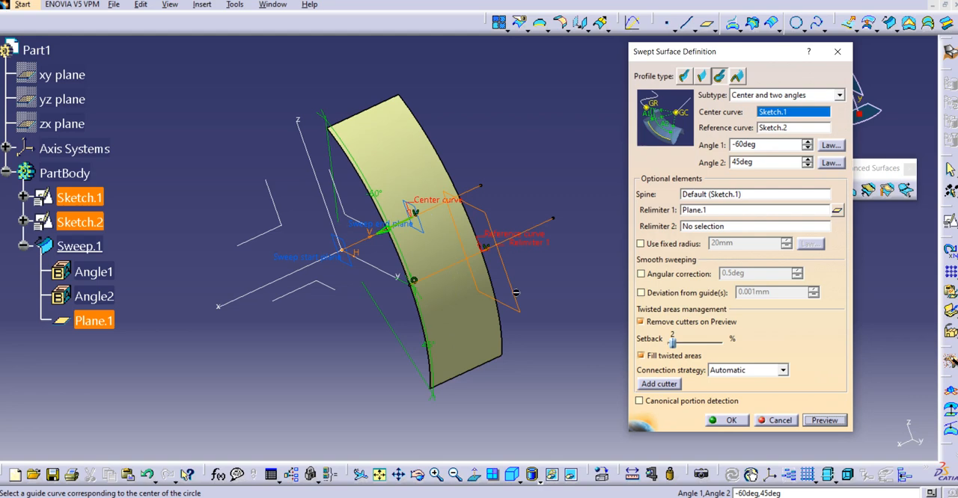
# Start creating a plane for Relimiter 2, normal to the Sketch.2 curve
pyautogui.click(723, 226)
pyautogui.rightClick(717, 227)
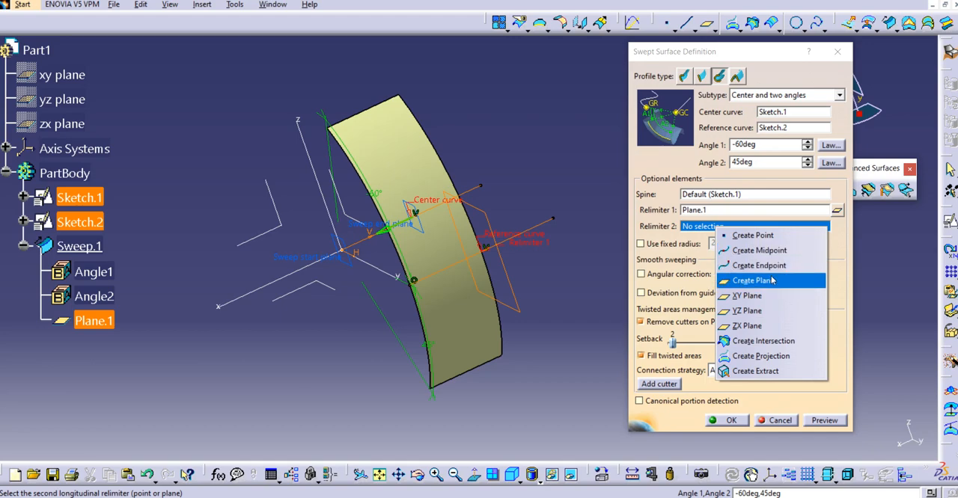
pyautogui.click(772, 280)
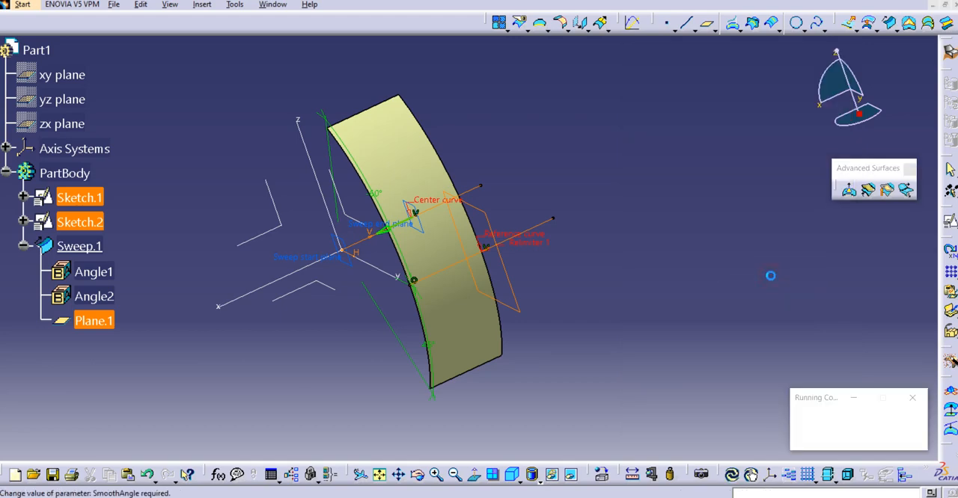
pyautogui.click(549, 224)
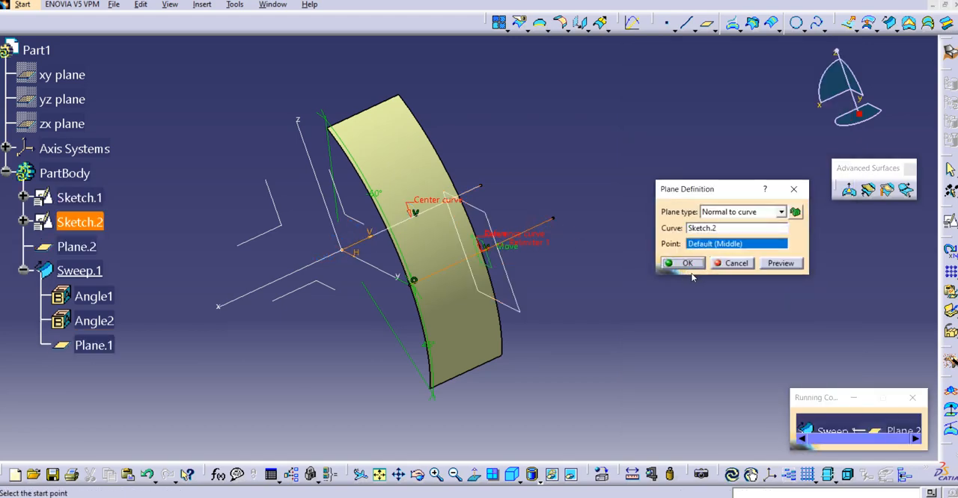
# Create the plane's point on Sketch.2 at a curve length ratio of 0.7 and accept the plane
pyautogui.rightClick(722, 247)
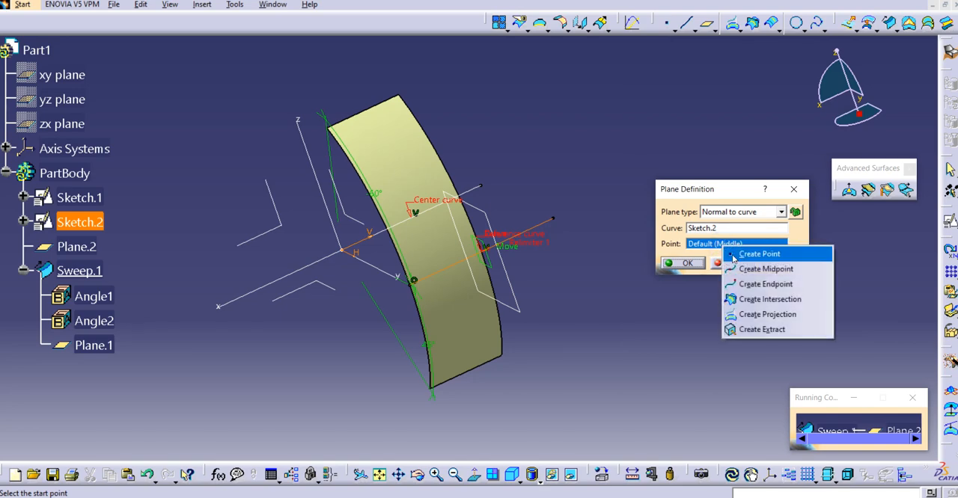
pyautogui.click(757, 254)
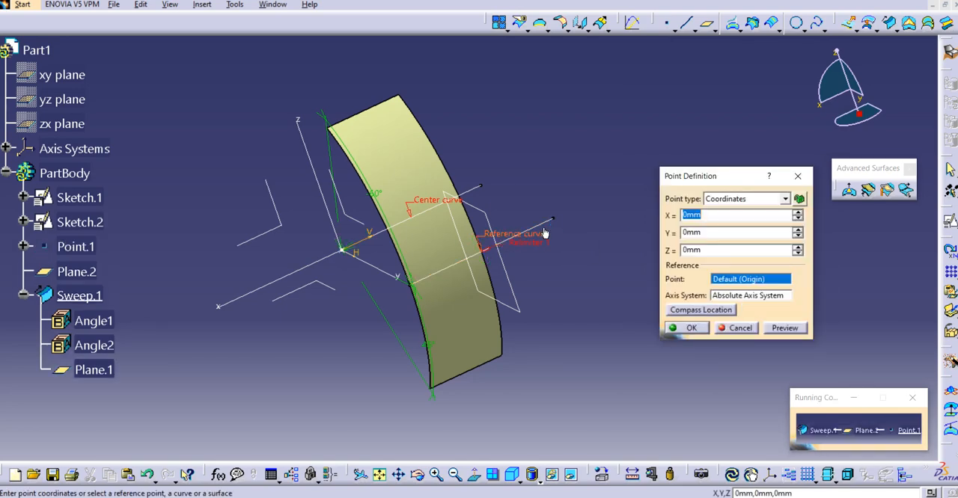
pyautogui.click(545, 230)
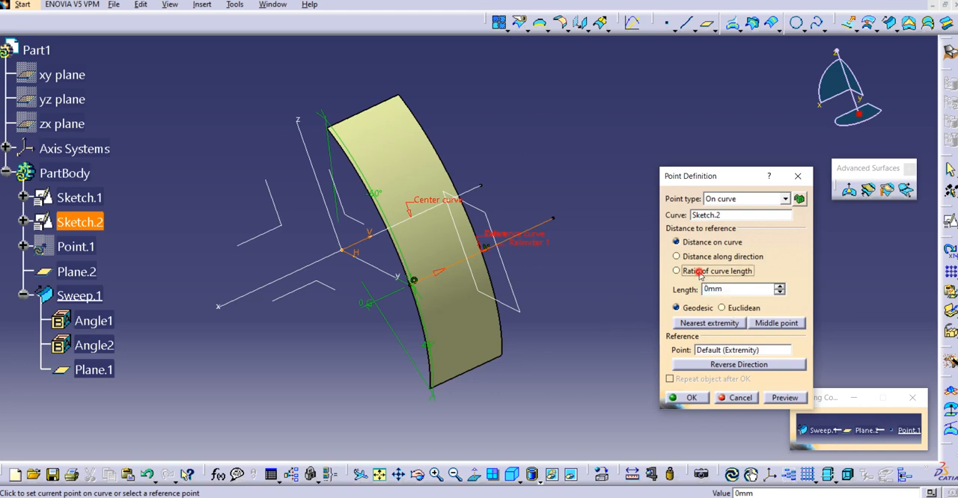
pyautogui.click(677, 271)
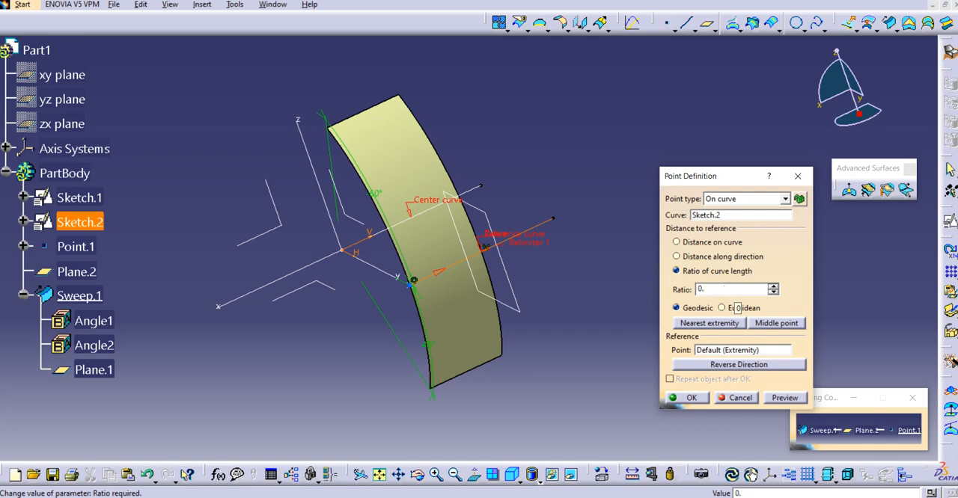
pyautogui.click(784, 397)
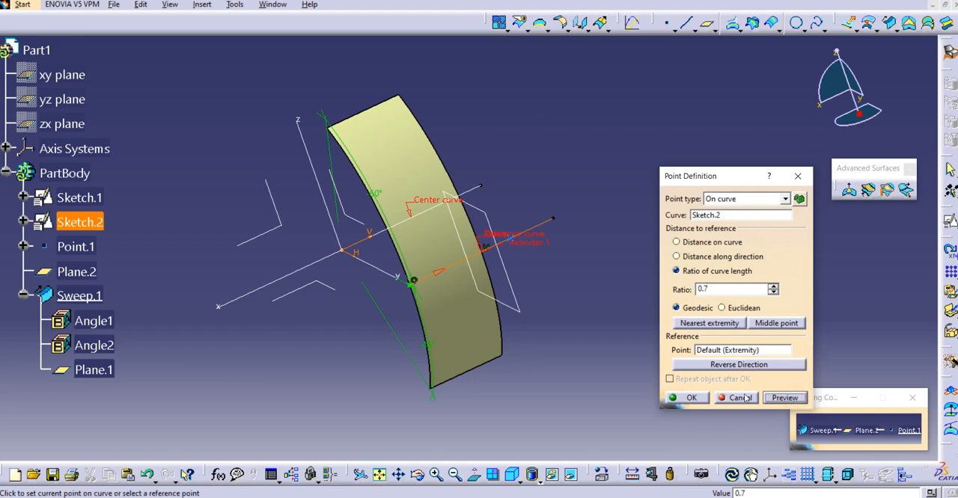
pyautogui.click(690, 399)
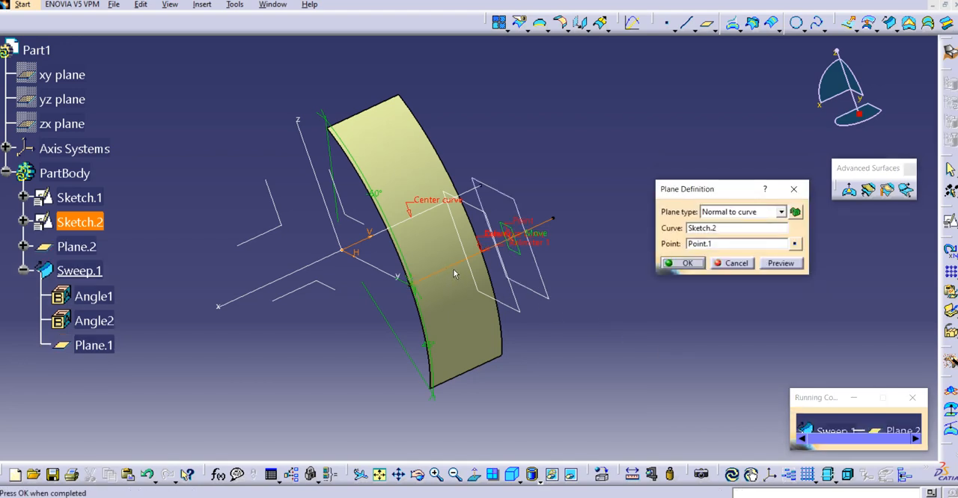
pyautogui.moveTo(453, 274); pyautogui.dragTo(488, 280, button='middle')
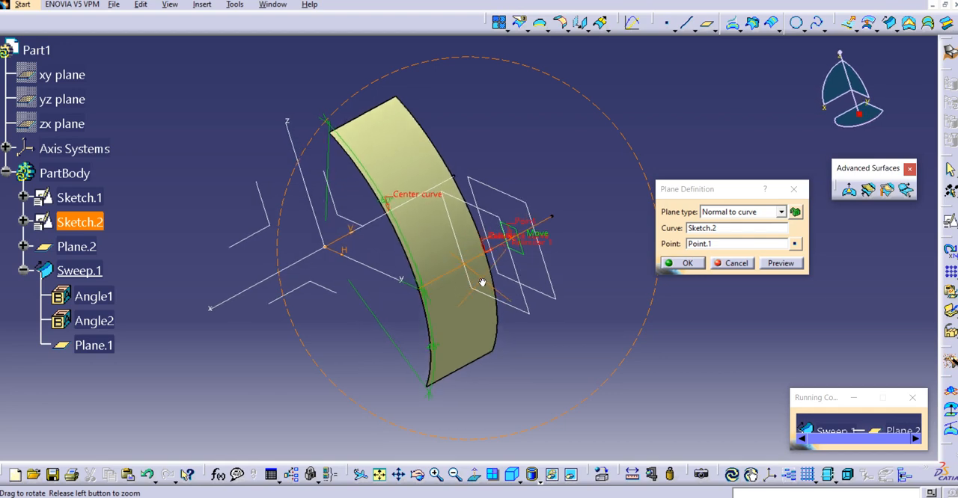
pyautogui.click(683, 263)
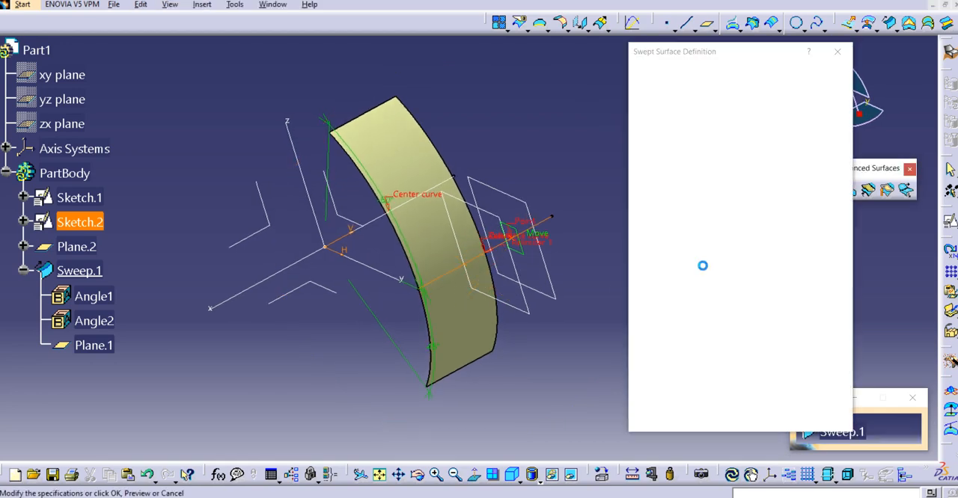
# Preview the sweep limited by both relimiter planes and accept the surface definition
pyautogui.click(813, 420)
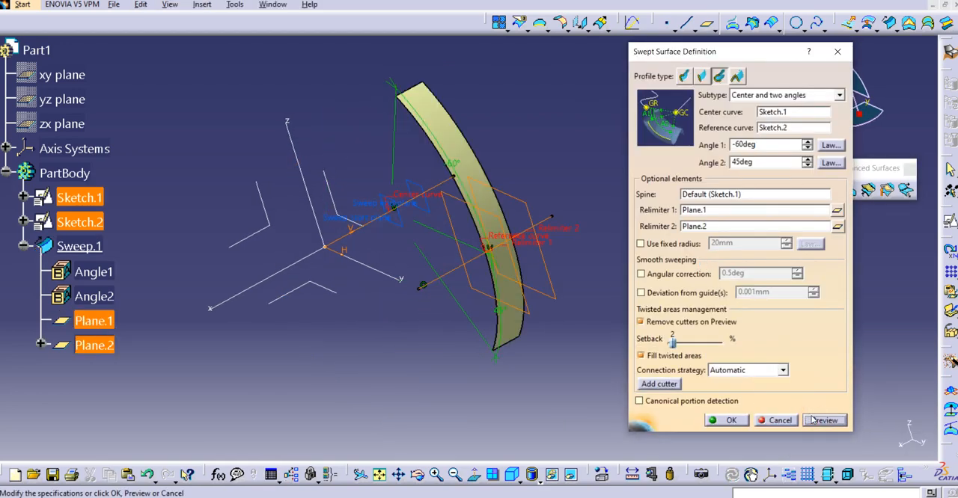
pyautogui.moveTo(553, 268); pyautogui.dragTo(539, 271, button='middle')
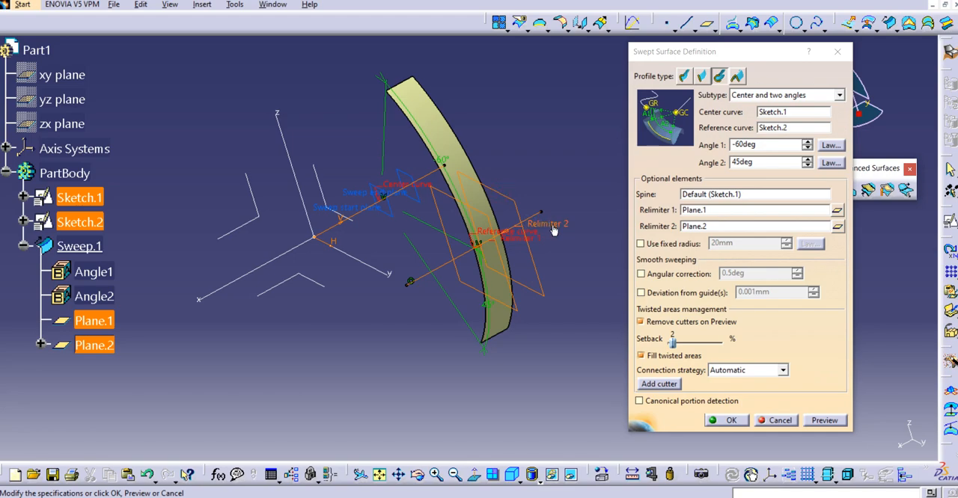
pyautogui.click(731, 421)
pyautogui.moveTo(610, 274); pyautogui.dragTo(676, 301, button='middle')
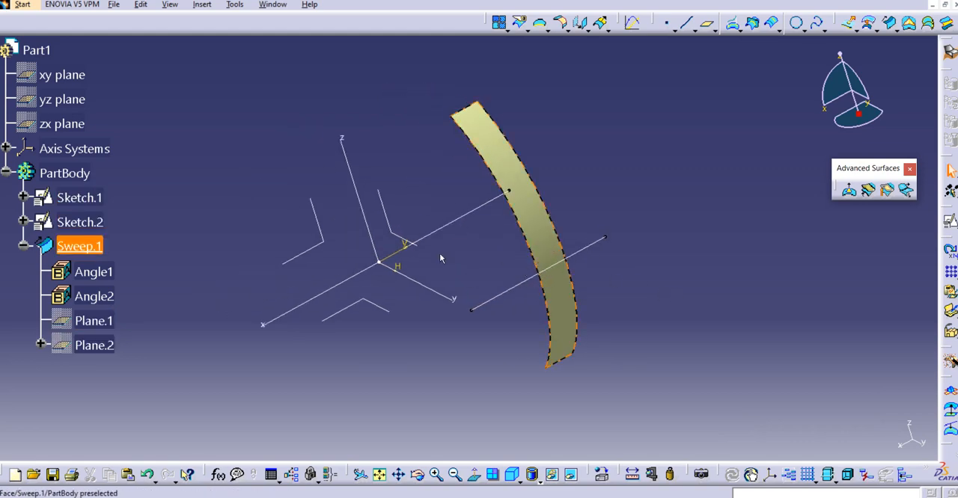
# Show the hidden relimiter planes Plane.1 and Plane.2 and inspect them against the trimmed surface
pyautogui.rightClick(95, 321)
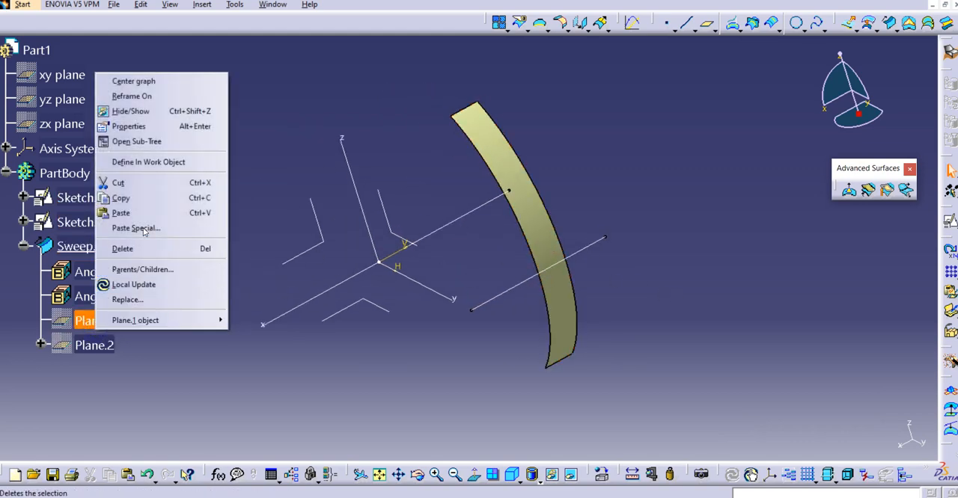
pyautogui.click(150, 112)
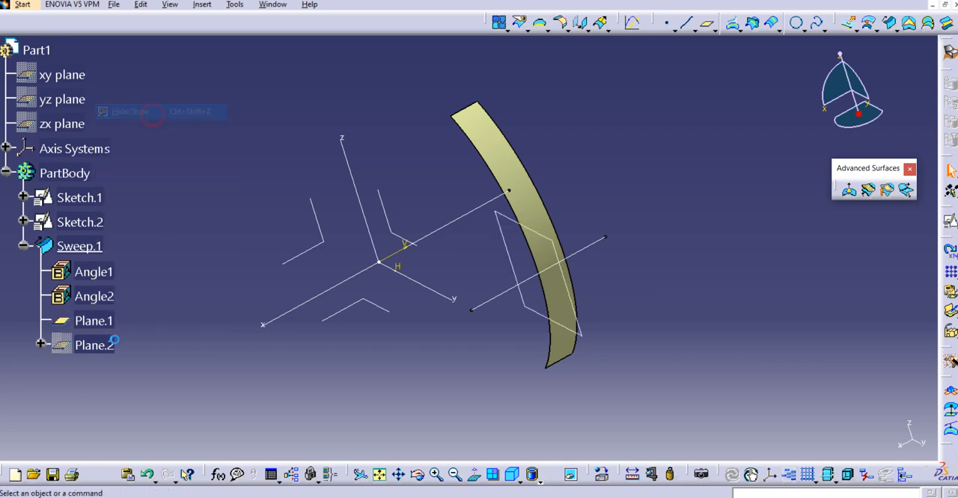
pyautogui.rightClick(112, 343)
pyautogui.click(172, 126)
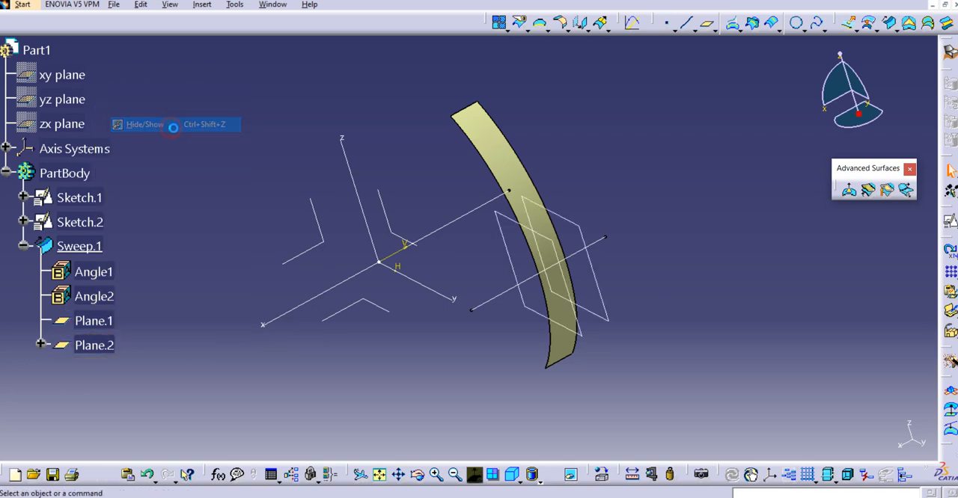
pyautogui.moveTo(567, 323); pyautogui.dragTo(615, 320, button='middle')
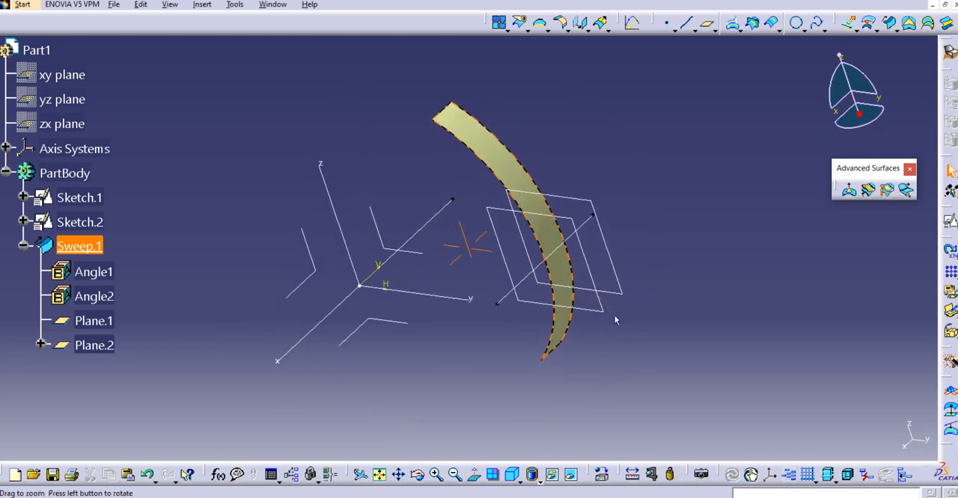
pyautogui.moveTo(494, 304); pyautogui.dragTo(435, 332, button='middle')
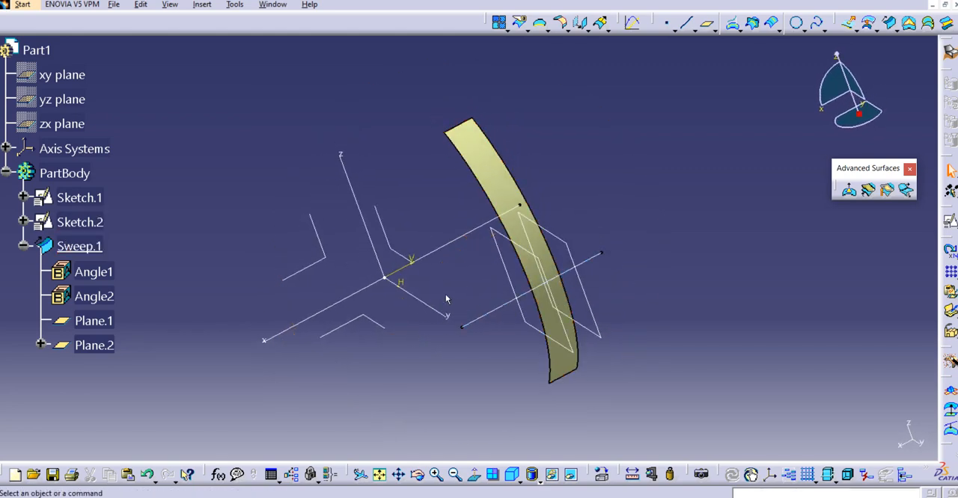
# Set the sweep's Angle1 parameter to -80 degrees and check the surface
pyautogui.doubleClick(93, 271)
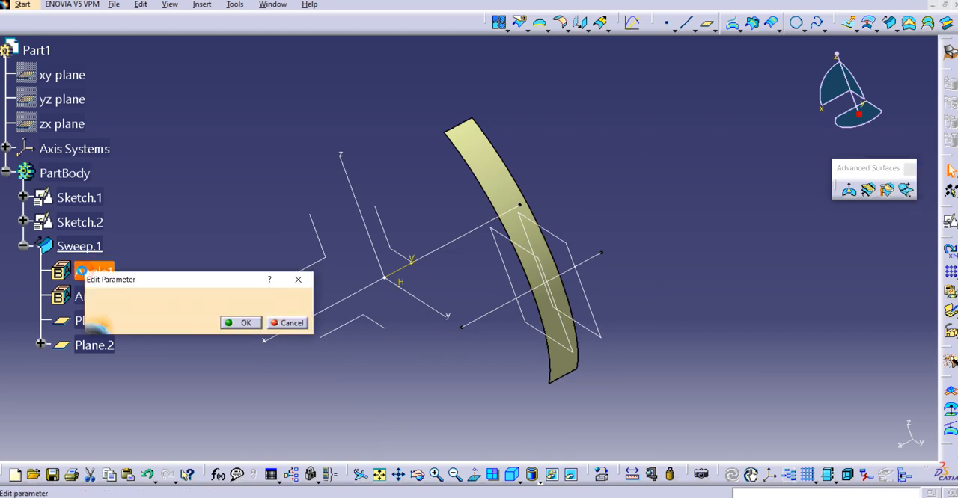
pyautogui.write('-')
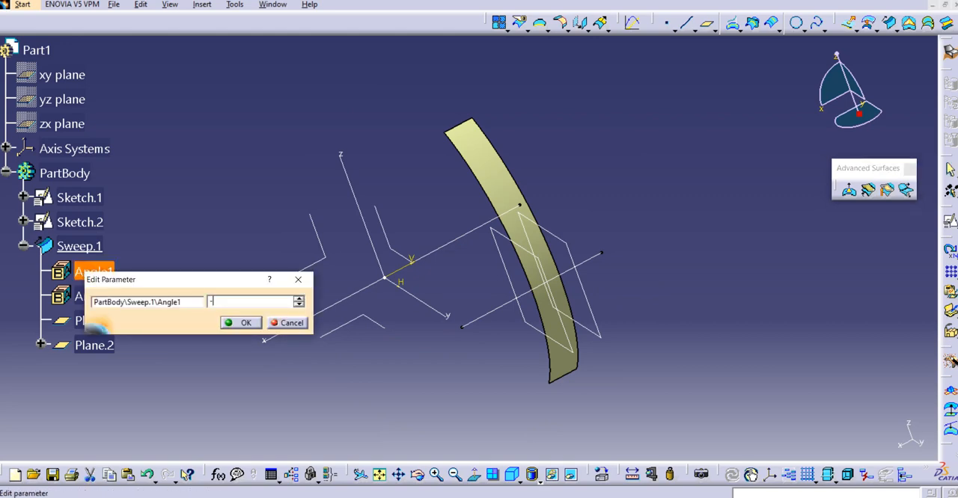
pyautogui.write('80')
pyautogui.press('Return')
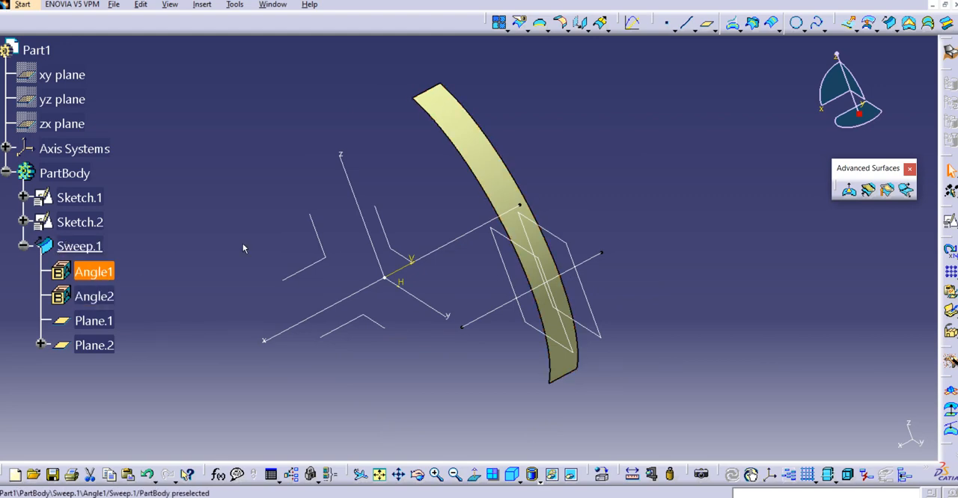
pyautogui.moveTo(257, 246)
pyautogui.mouseDown(button='middle')
pyautogui.moveTo(322, 232)
pyautogui.moveTo(239, 241)
pyautogui.mouseUp(button='middle')
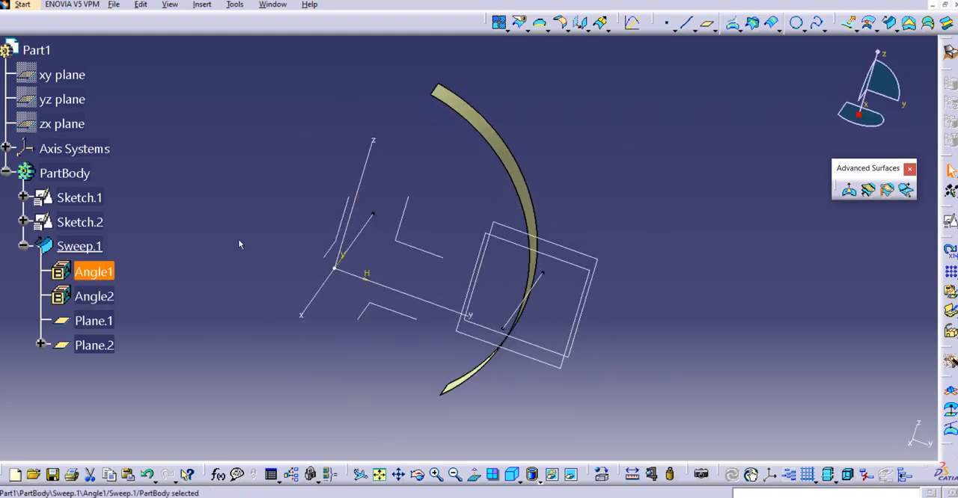
# Set the sweep's Angle2 parameter to 80 degrees and check the surface
pyautogui.doubleClick(93, 297)
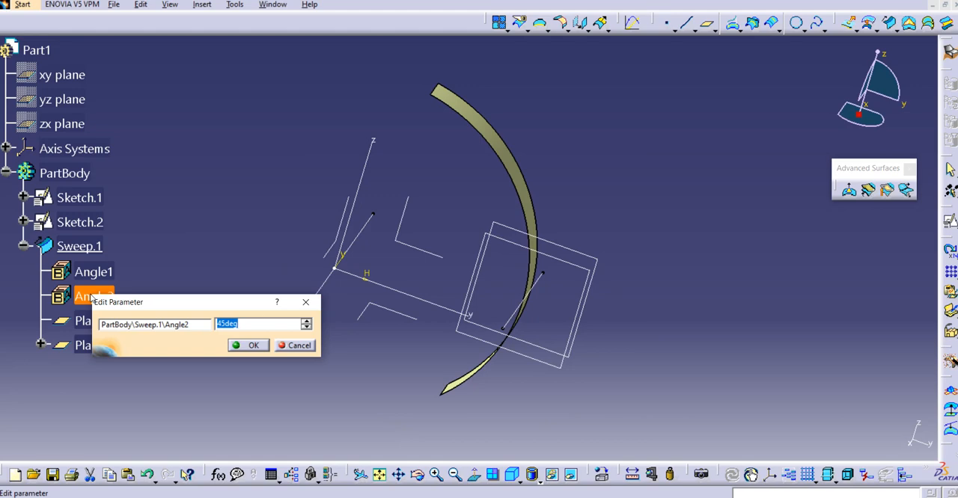
pyautogui.write('80')
pyautogui.press('Return')
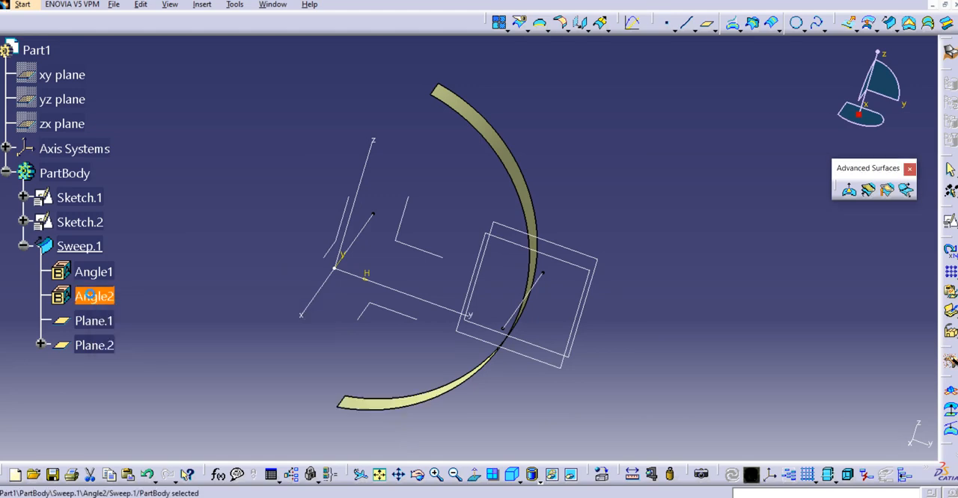
pyautogui.moveTo(394, 357); pyautogui.dragTo(307, 322, button='middle')
# Increase the curve length ratio of Plane.2's point on Sketch.2, accept the plane, and inspect the updated sweep
pyautogui.doubleClick(78, 321)
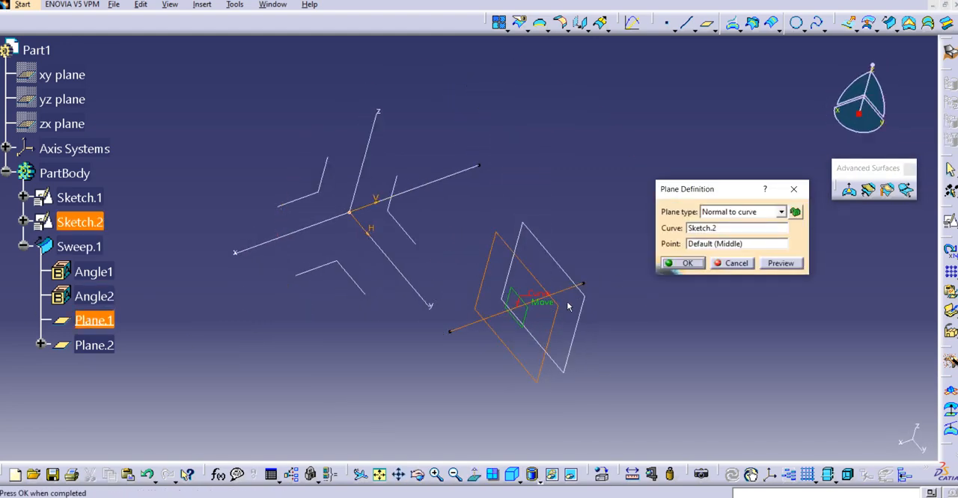
pyautogui.click(736, 263)
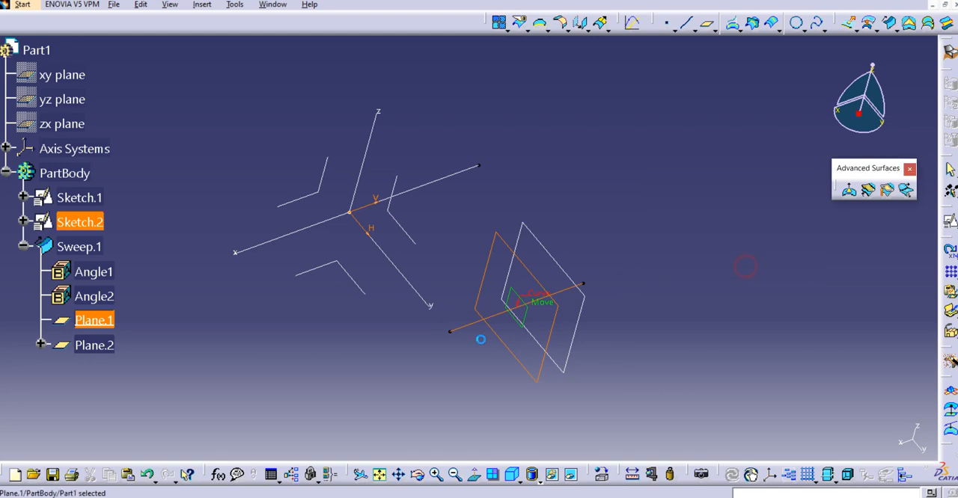
pyautogui.click(98, 346)
pyautogui.doubleClick(97, 346)
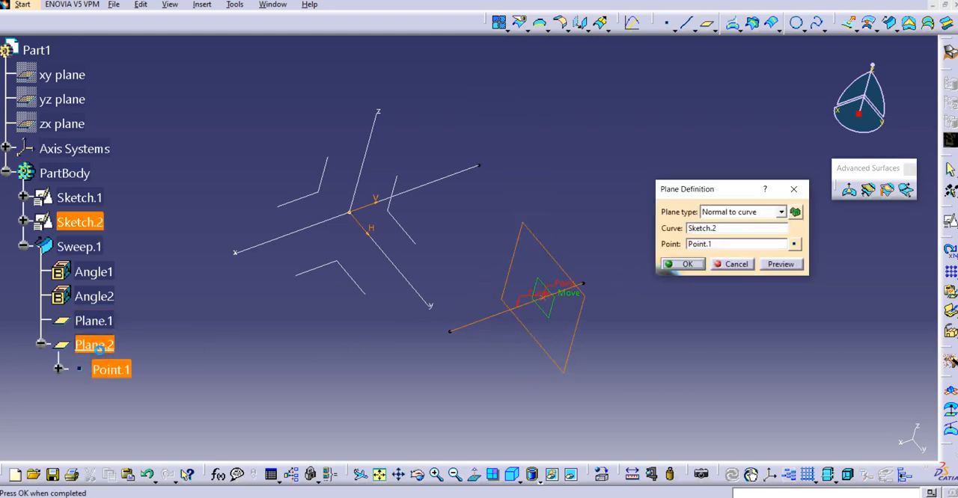
pyautogui.click(794, 244)
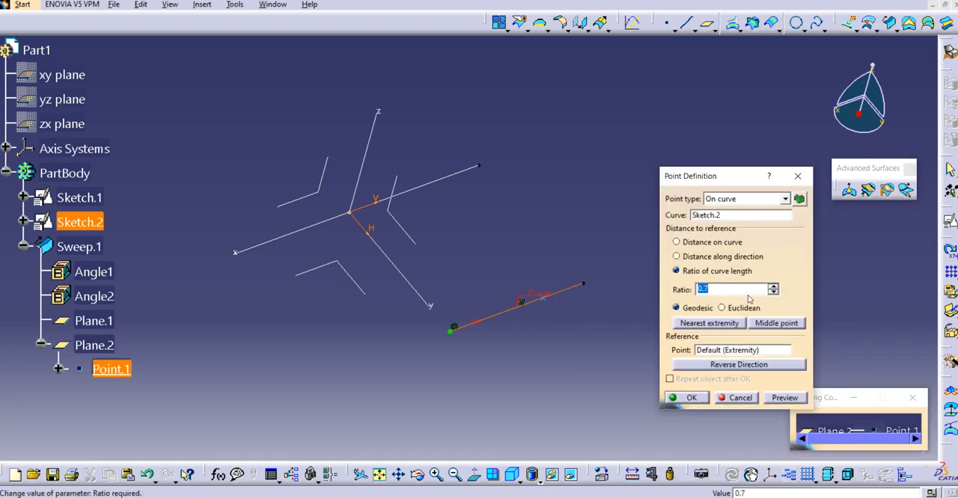
pyautogui.write('0.')
pyautogui.click(690, 398)
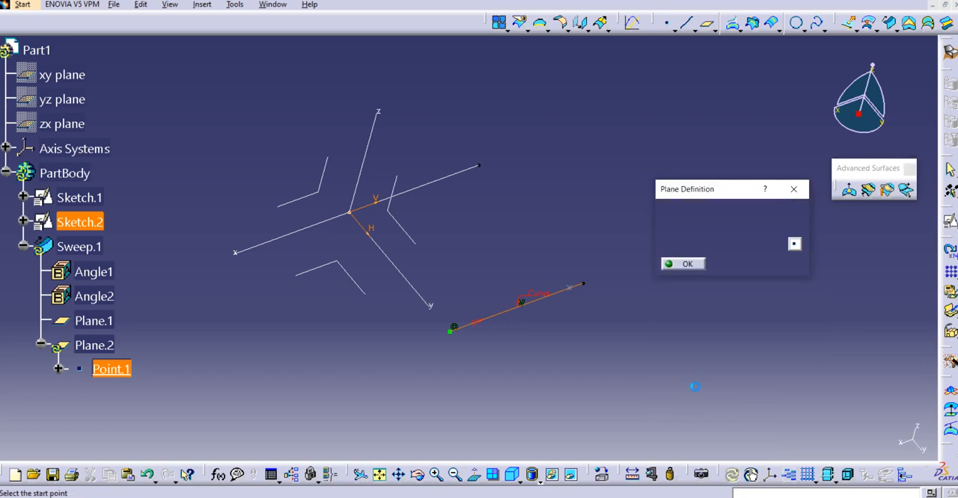
pyautogui.click(684, 264)
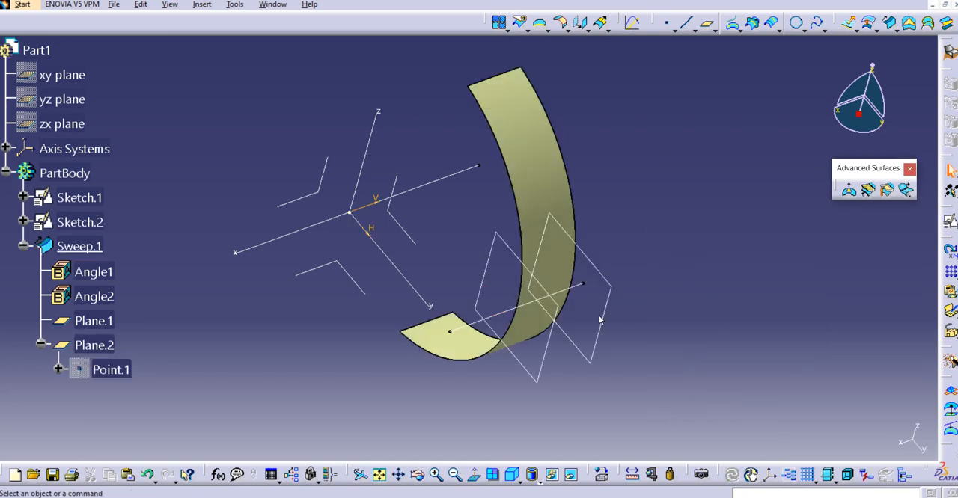
pyautogui.moveTo(701, 298); pyautogui.dragTo(624, 283, button='middle')
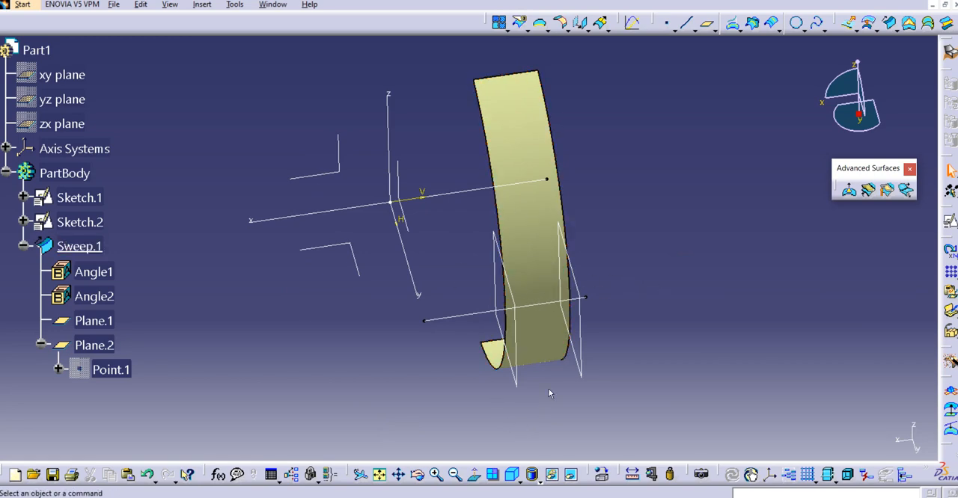
pyautogui.moveTo(531, 363); pyautogui.dragTo(614, 299, button='middle')
pyautogui.moveTo(625, 287); pyautogui.dragTo(611, 301, button='middle')
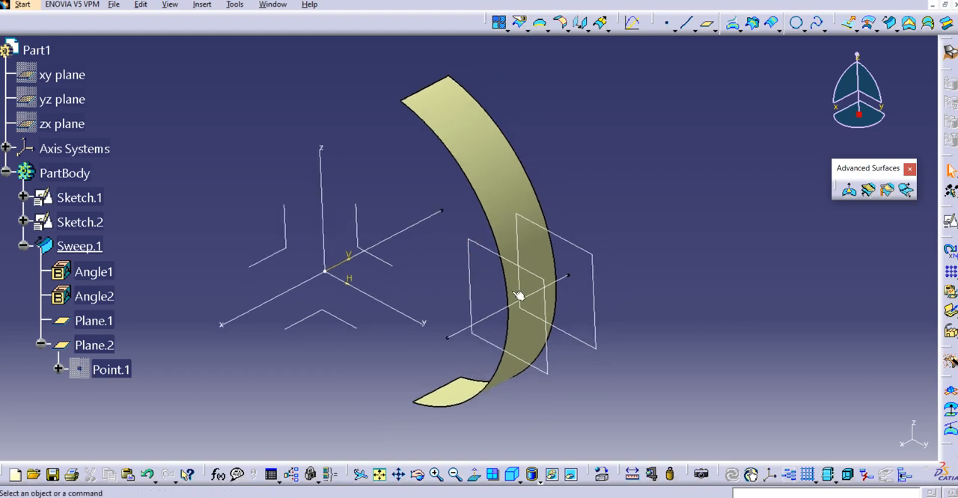
pyautogui.moveTo(519, 295); pyautogui.dragTo(555, 280, button='middle')
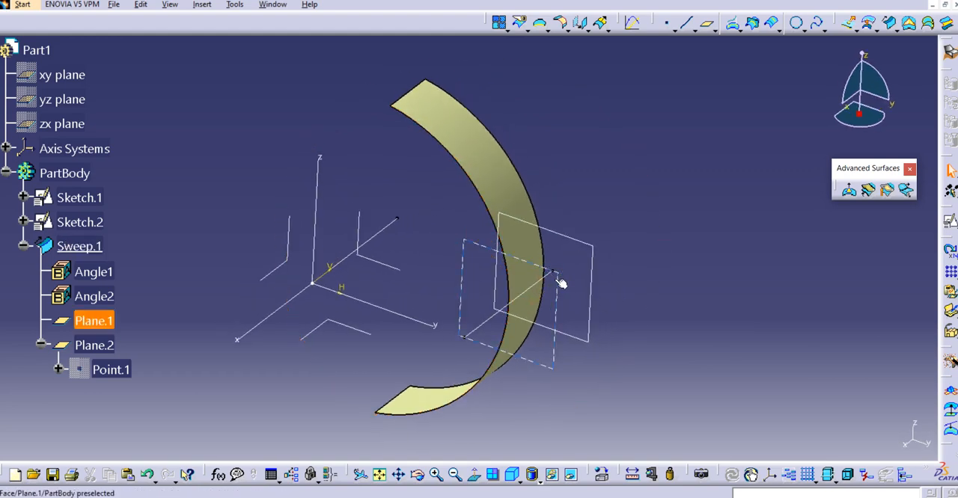